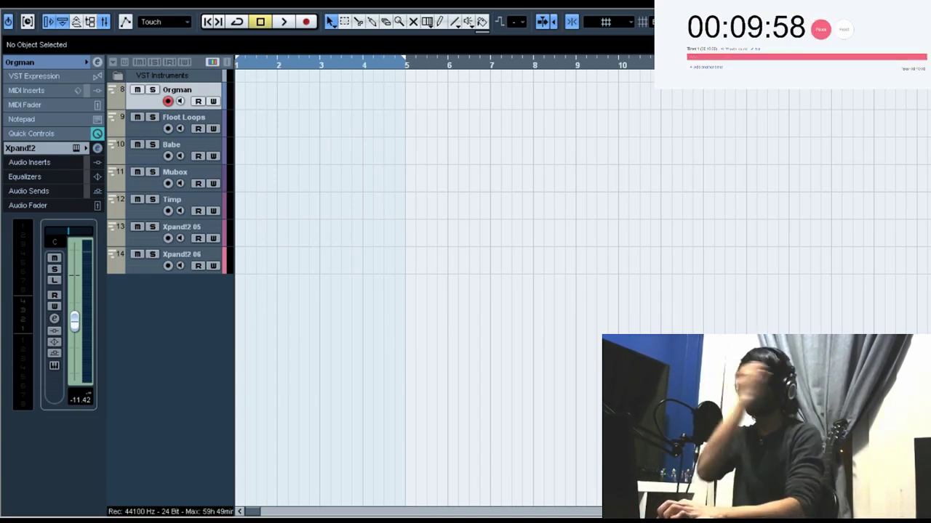
double_click(320, 96)
double_click(320, 96)
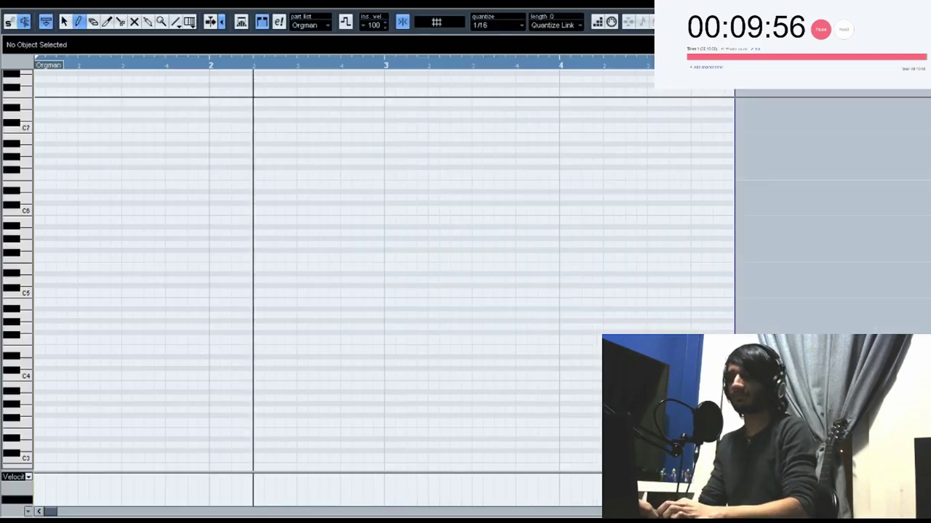
scroll(465, 269, "down", 2)
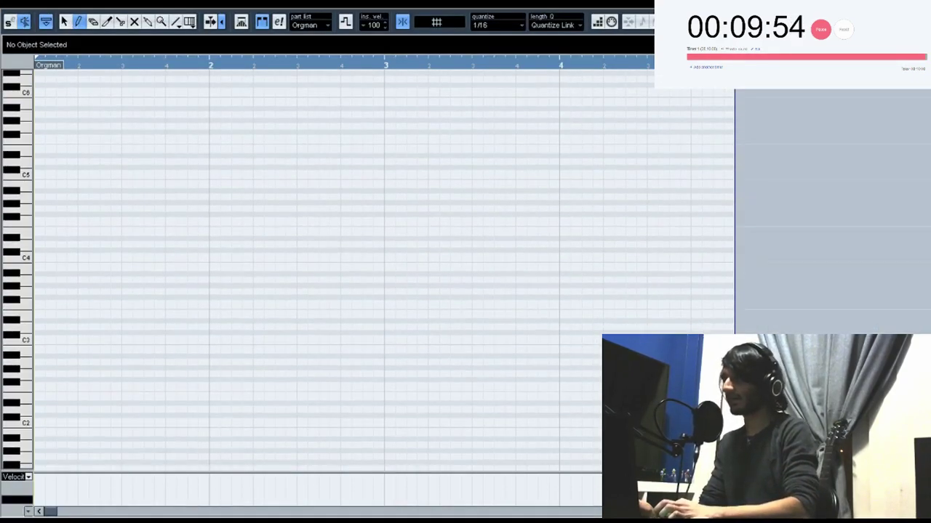
key("Return")
key("Delete")
Step: Create an empty four-bar part at bar 1 on the Floot Loops track and open its notes for editing
double_click(253, 124)
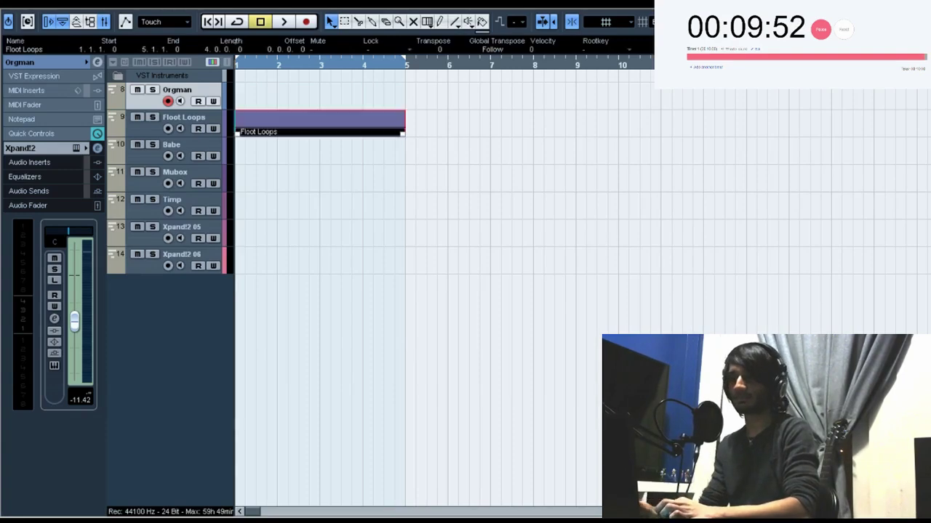
double_click(252, 124)
scroll(384, 269, "down", 4)
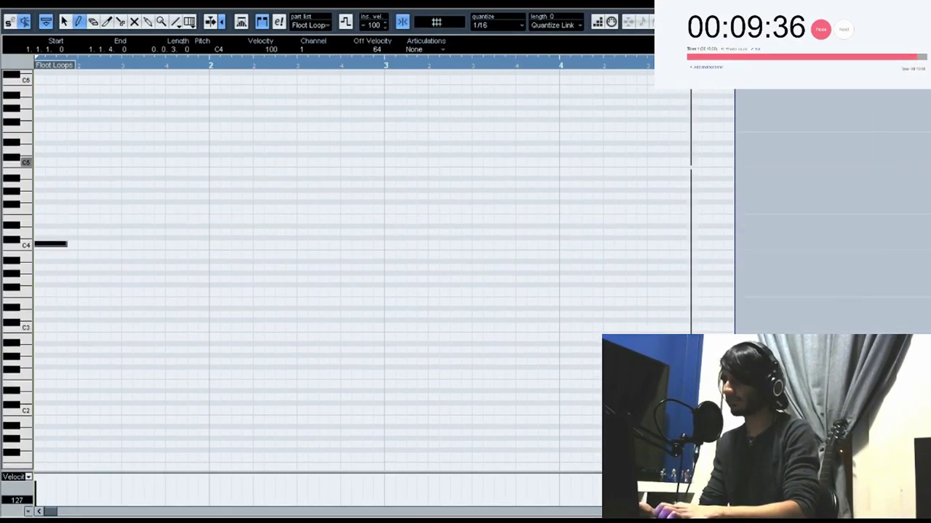
Step: Clear the stray notes and draw two-sixteenth-long bass notes in bar 1, C5 on beat 1 and G4 on beat 2
key("Delete")
left_click_drag(36, 161, 56, 162)
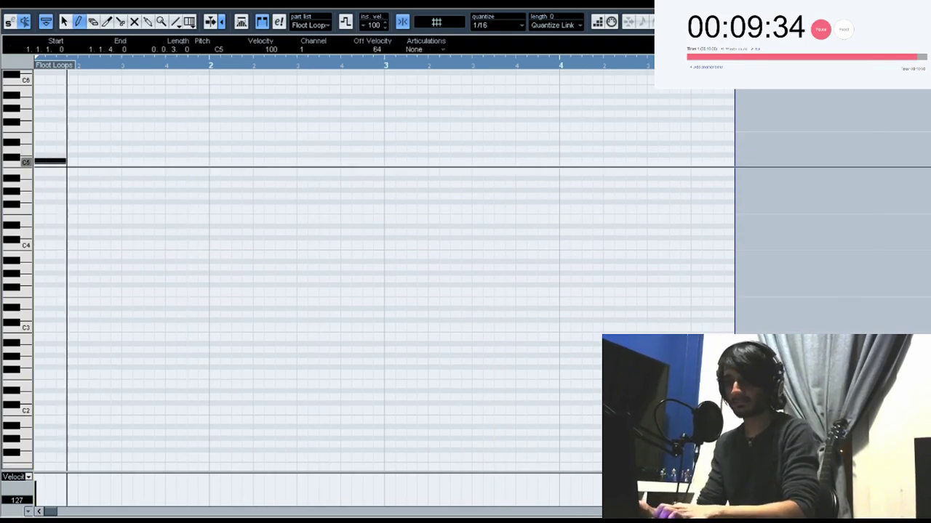
left_click_drag(57, 249, 77, 250)
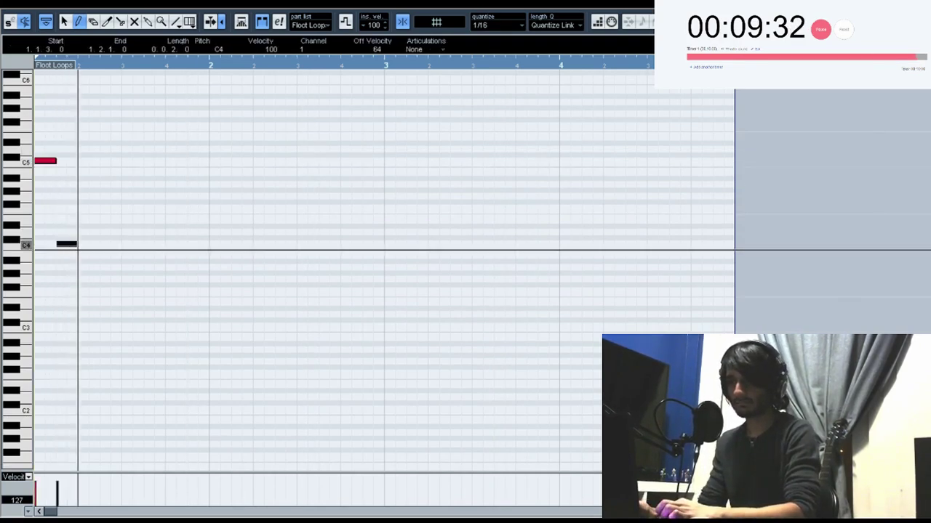
key("Delete")
left_click_drag(57, 199, 78, 199)
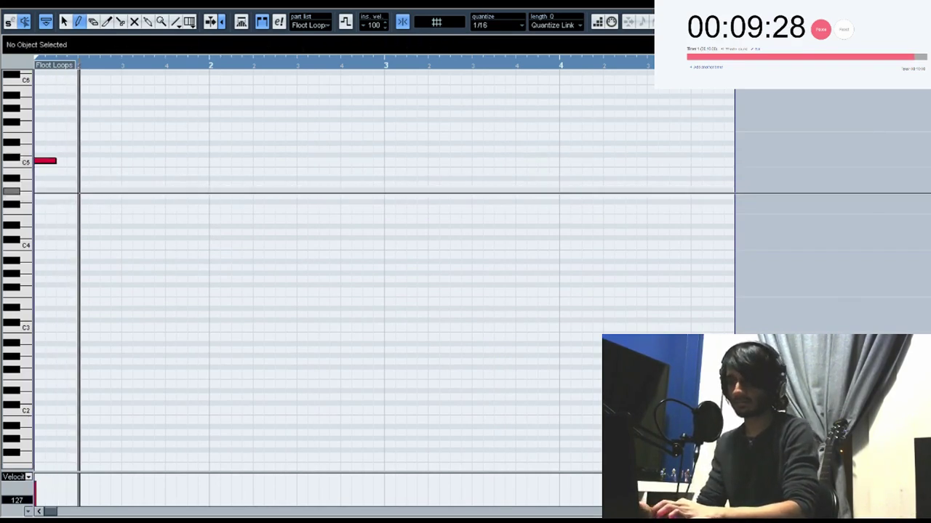
left_click_drag(79, 196, 101, 197)
left_click(120, 66)
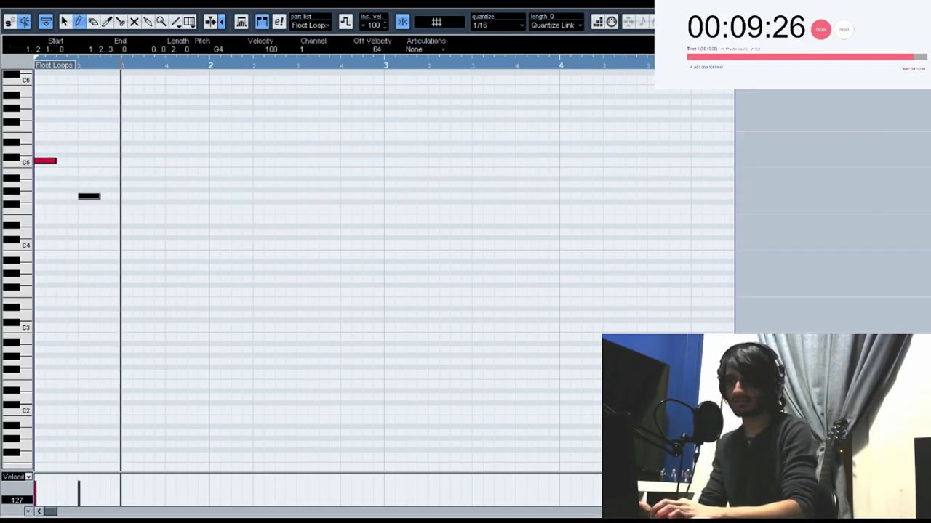
Step: Rework the bass to alternate C4 and G3 on bar 1's beats, and stack C5, D#5 and G5 on the first offbeat
left_click(56, 176)
key("Down")
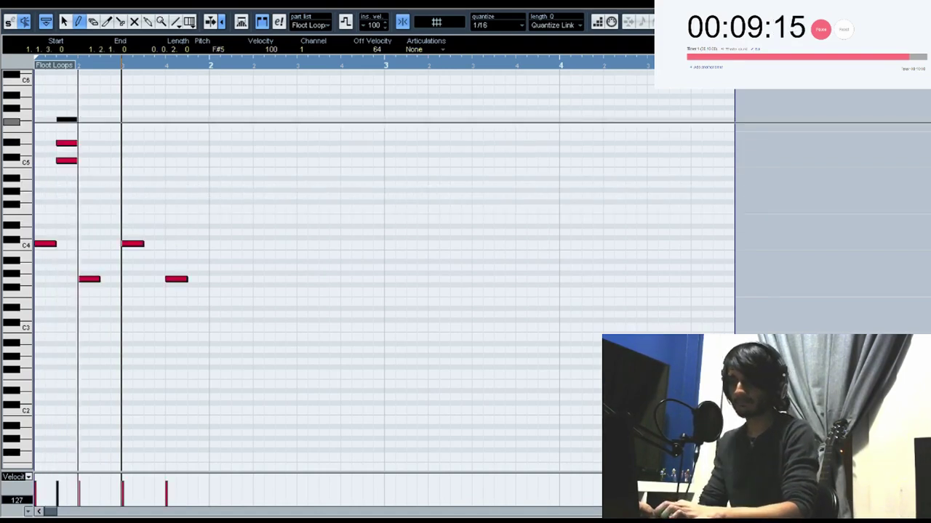
key("Up")
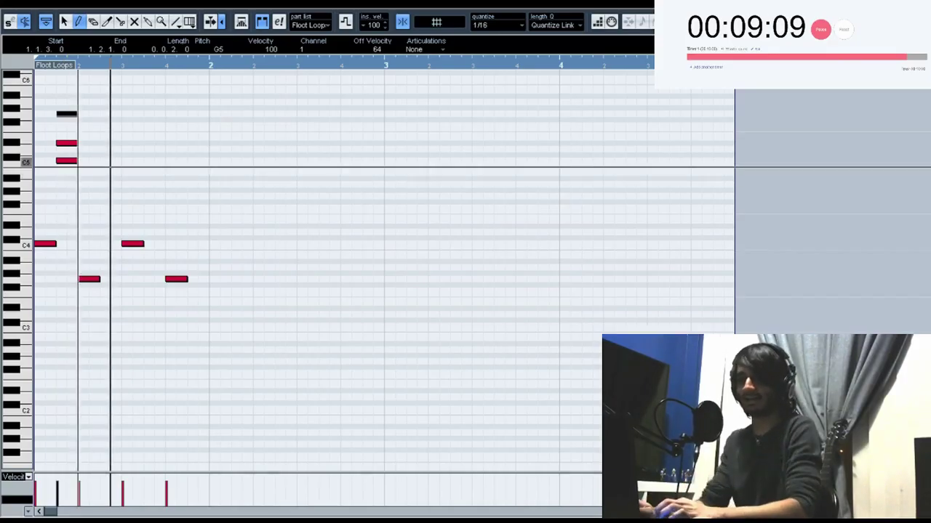
Step: Repeat the C5, D#5 and G5 chord on the remaining three offbeats of bar 1
left_click(102, 163)
mouse_move(102, 164)
left_mouse_down()
mouse_move(120, 163)
mouse_move(121, 151)
left_mouse_up()
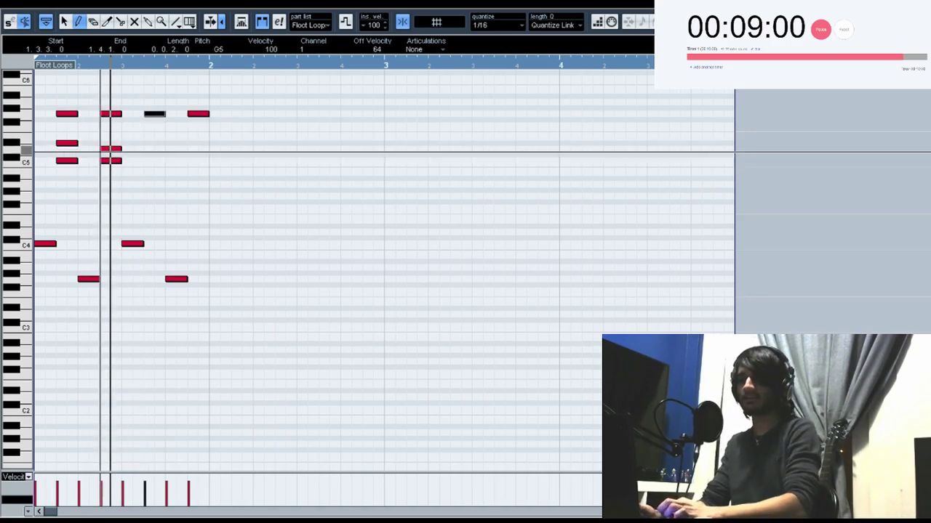
left_click(109, 143)
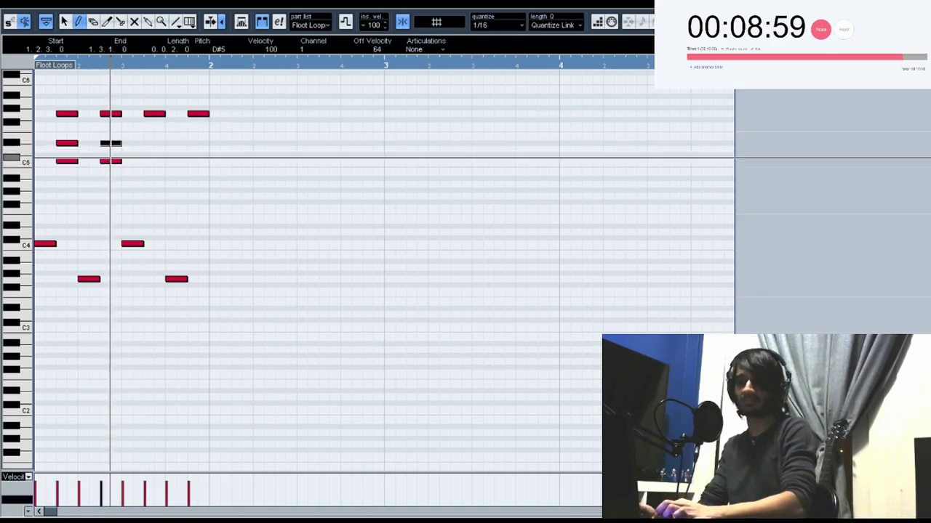
left_click(149, 149)
left_click(187, 143)
left_click(149, 160)
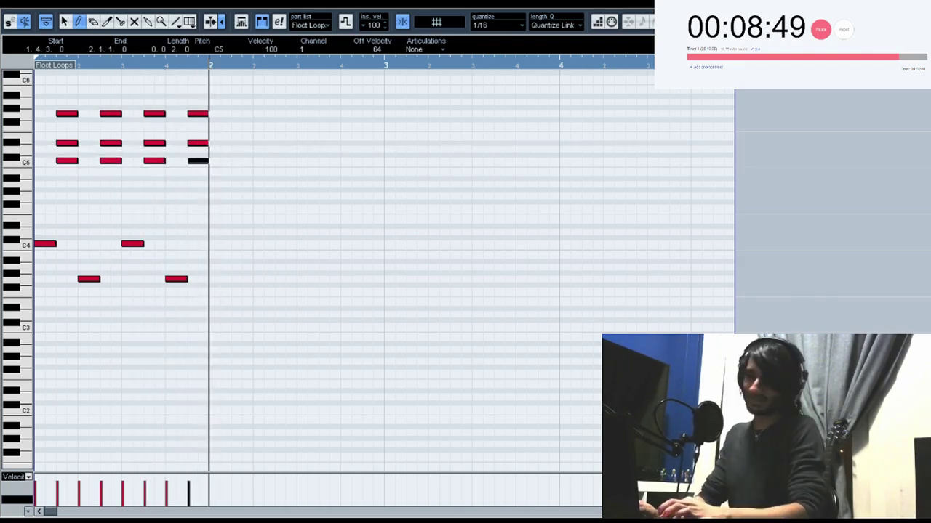
Step: Transpose the whole bar-1 pattern down so its first bass note is F3, and duplicate it into bar 2
key("ctrl+a")
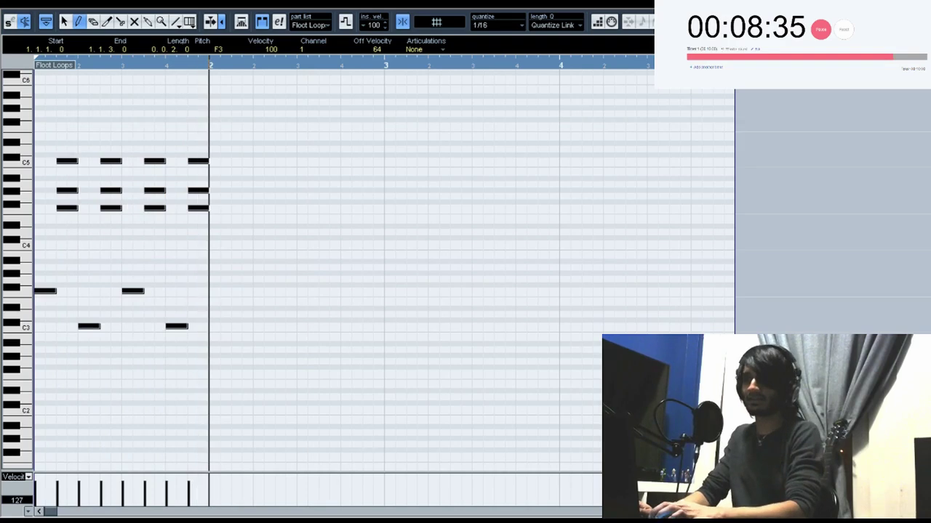
key("alt+d")
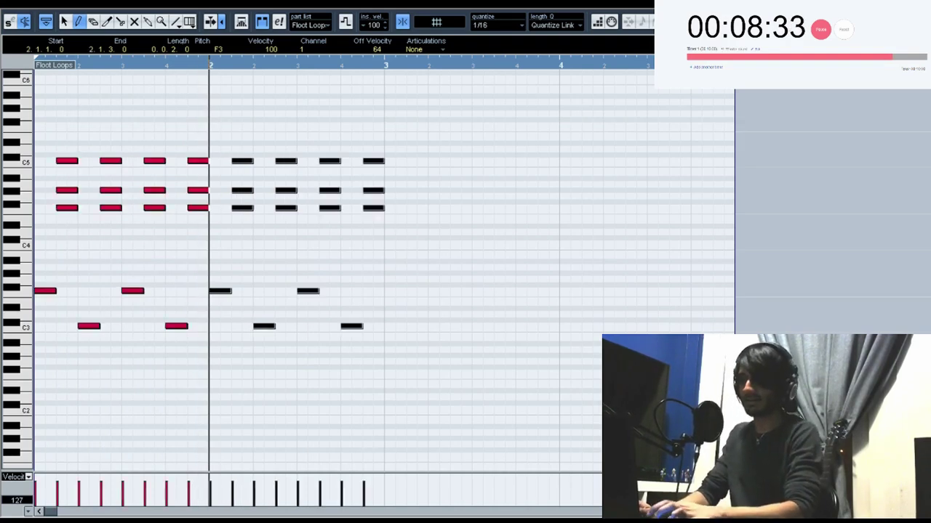
Step: Duplicate the two-bar pattern into bars 3 and 4, raise the copy three semitones, and play the result
key("ctrl+a")
key("alt+d")
key("Up")
key("Up")
key("Up")
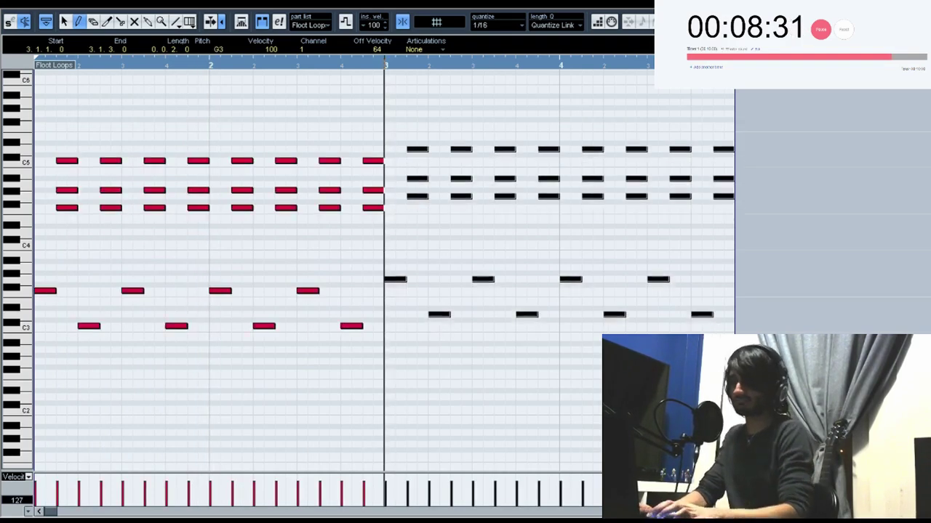
key("space")
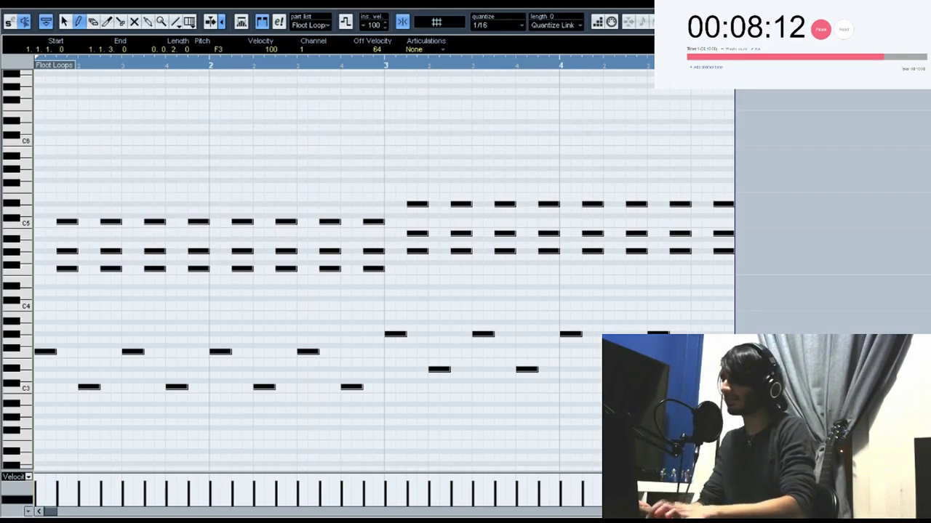
Step: Copy the Floot Loops notes into a four-bar part on the Babe track and delete the upper chord notes, keeping only the bass
key("Return")
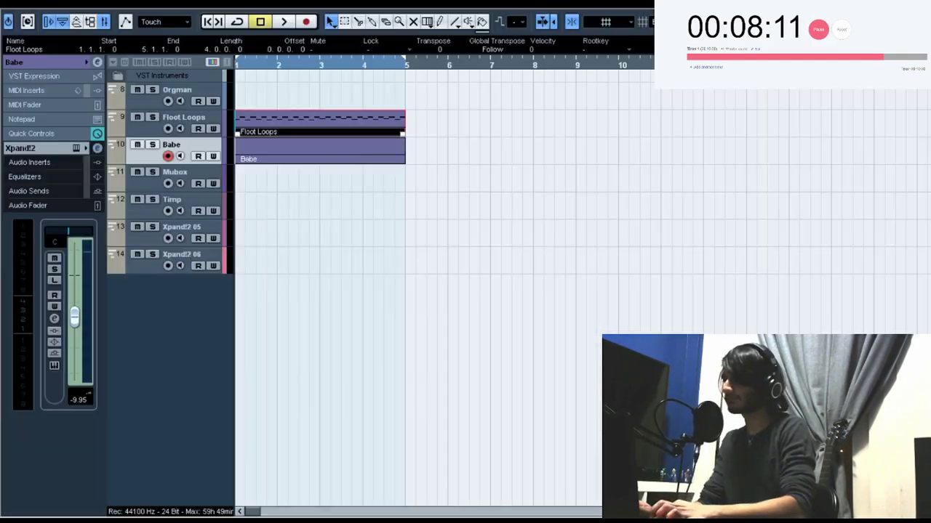
key("Return")
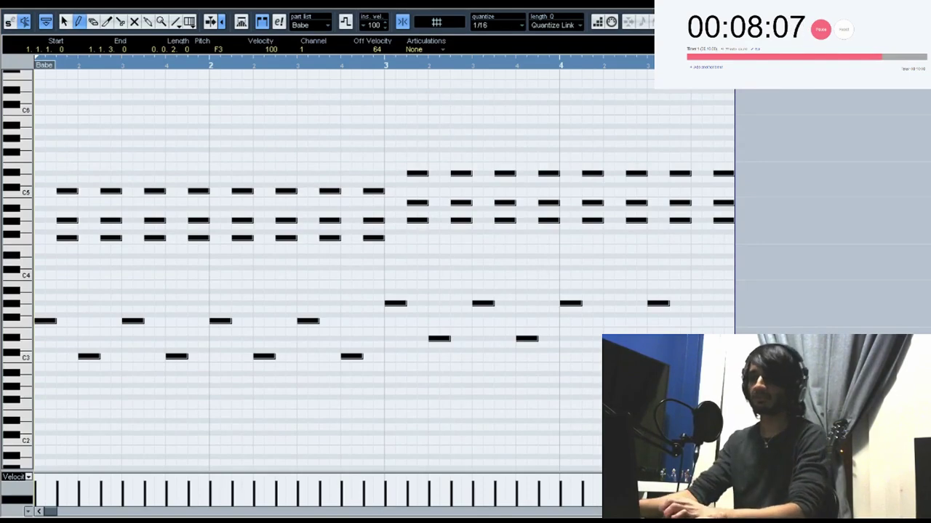
left_click_drag(58, 141, 744, 254)
key("Delete")
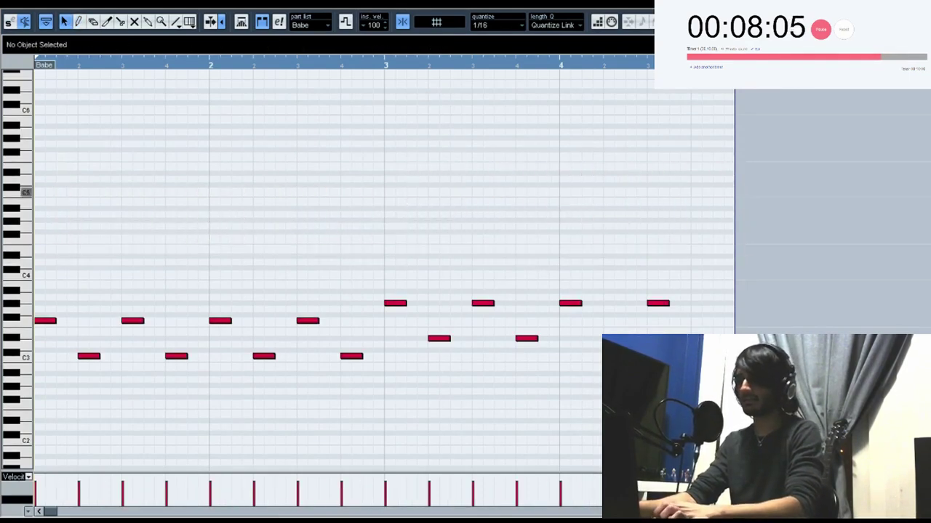
Step: Lower all Babe bass notes two octaves to start on F1, lengthen each to one beat, and listen to the arrangement
scroll(384, 269, "down", 3)
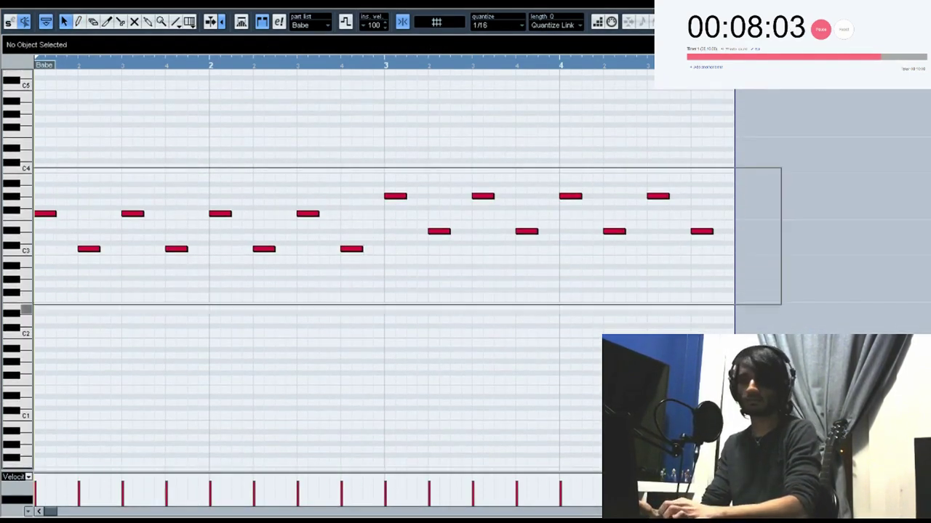
key("ctrl+a")
left_click_drag(56, 213, 59, 216)
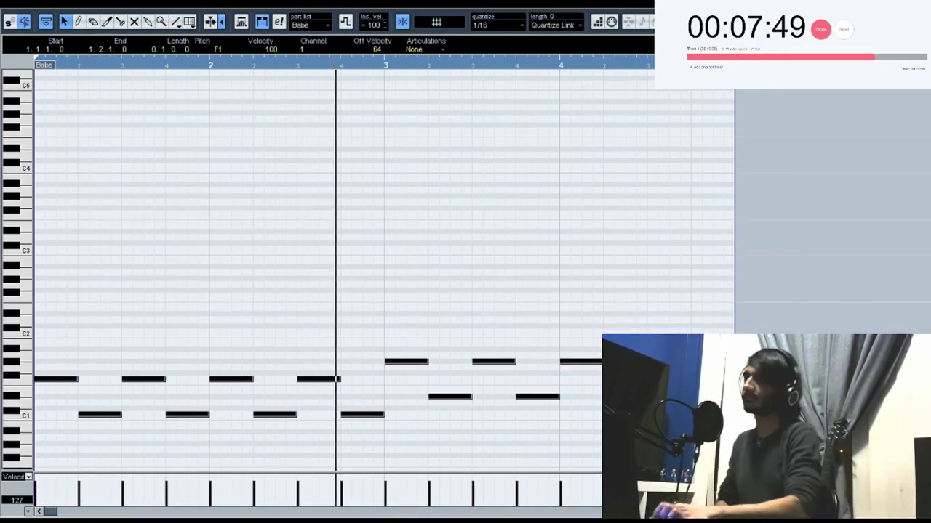
key("Return")
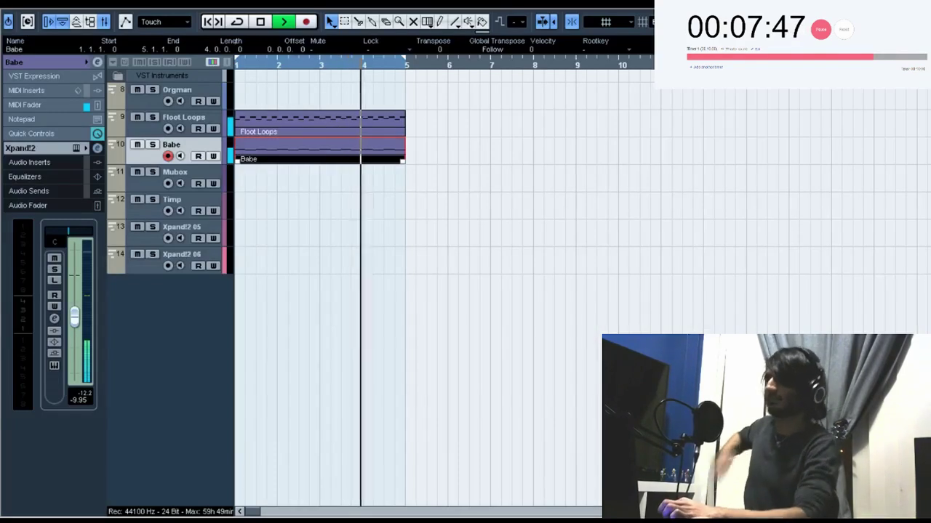
key("space")
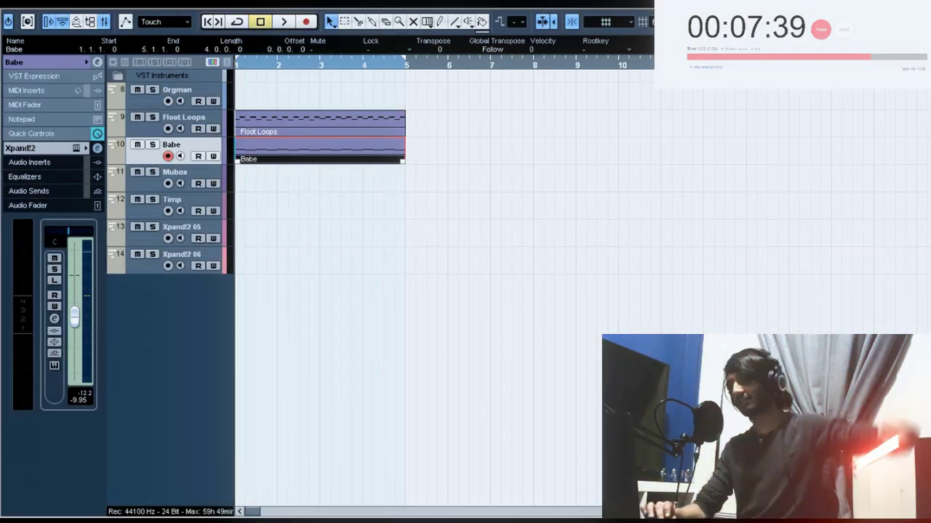
Step: Create an empty four-bar part at bar 1 on the Timp track and open its notes for editing
key("Down")
key("Down")
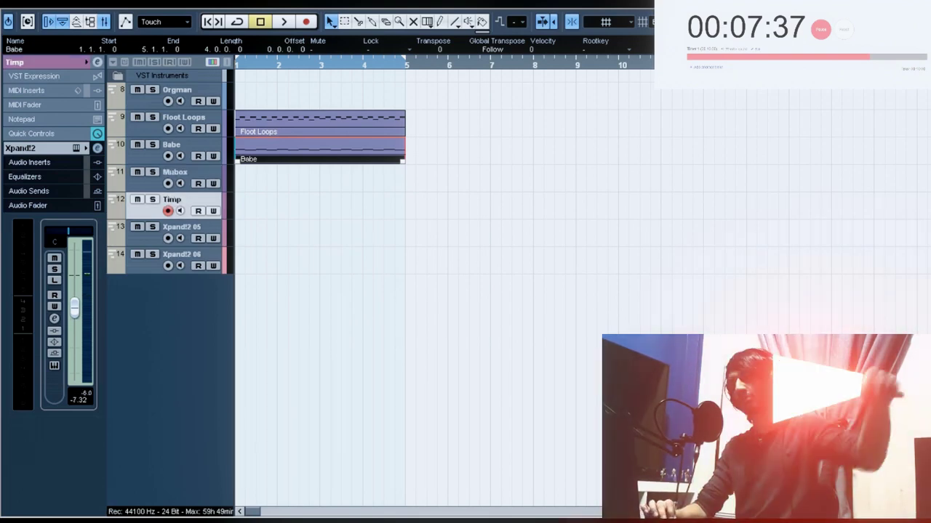
double_click(320, 205)
key("Return")
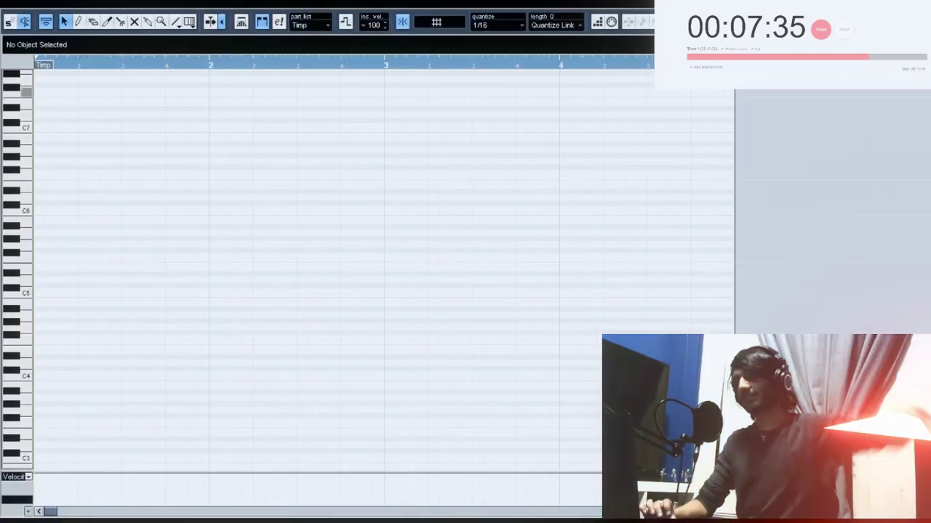
Step: Draw three-sixteenth-long Timp notes every two beats, alternating F1 and C1 in bars 1–2 and G#1 and D#1 in bars 3–4
scroll(383, 269, "down", 3)
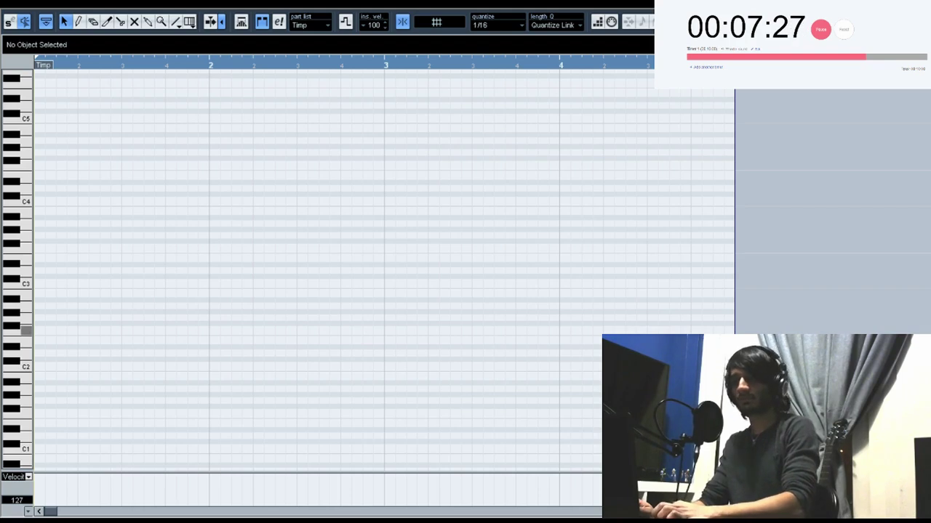
key("8")
left_click_drag(209, 341, 240, 340)
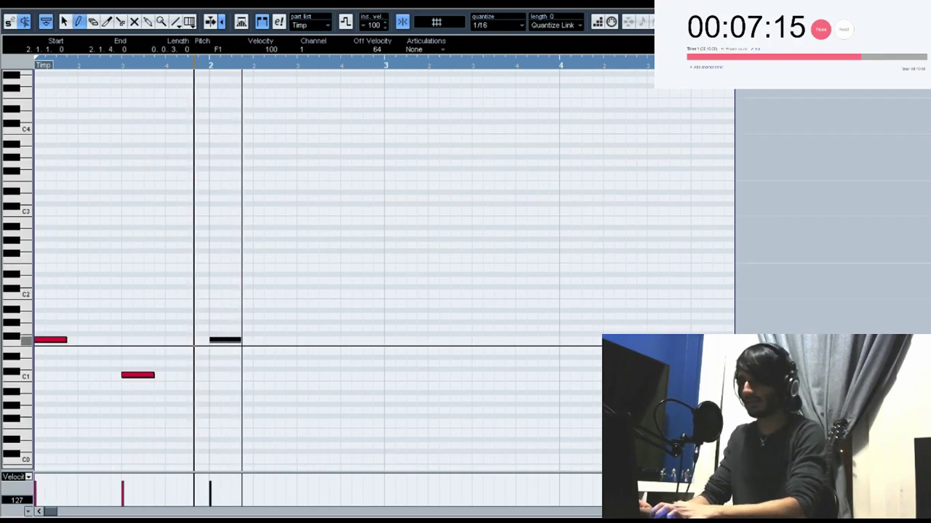
left_click_drag(297, 379, 320, 380)
left_click(384, 66)
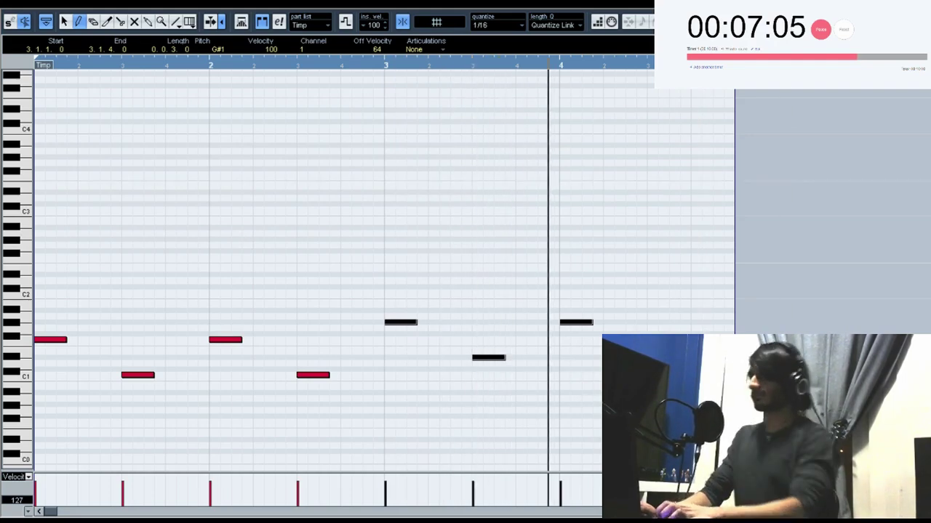
key("Return")
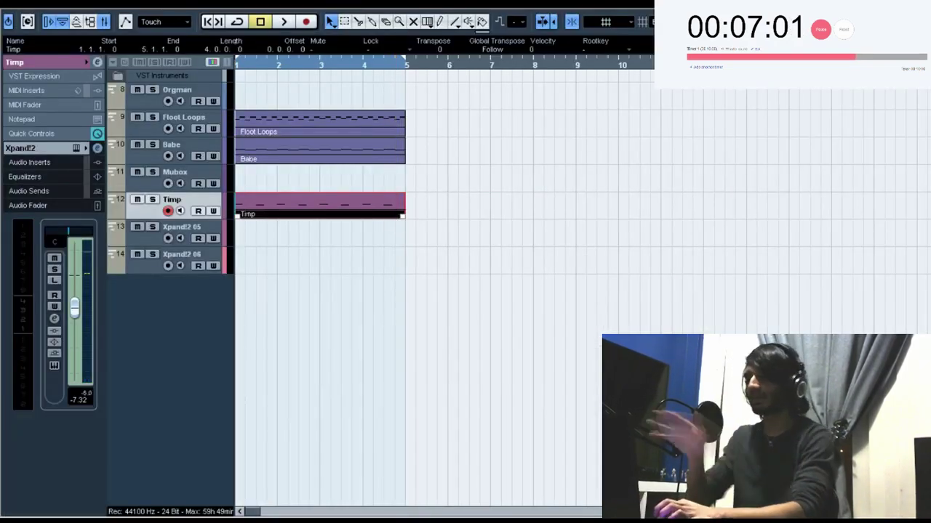
Step: Duplicate the Floot Loops, Babe and Timp parts so the copies start at bar 5, and clear the selection
key("ctrl+a")
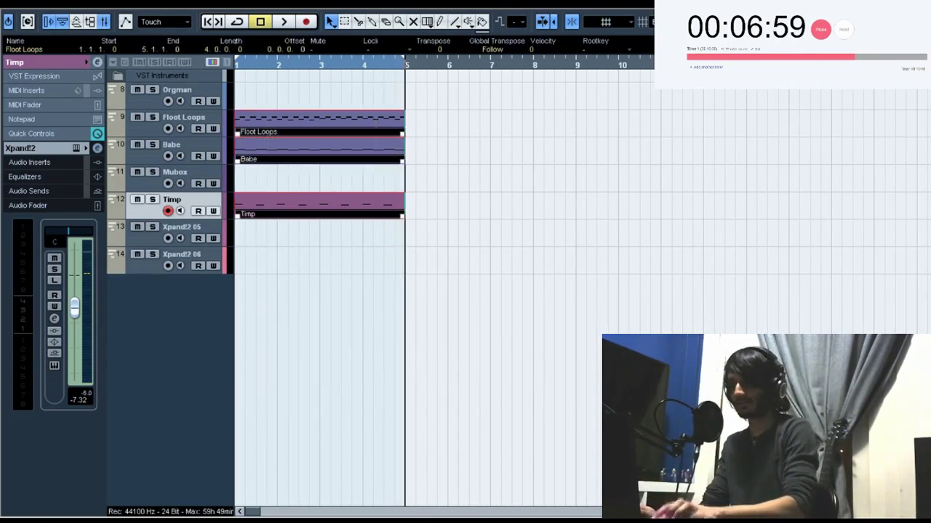
key("ctrl+c")
key("ctrl+d")
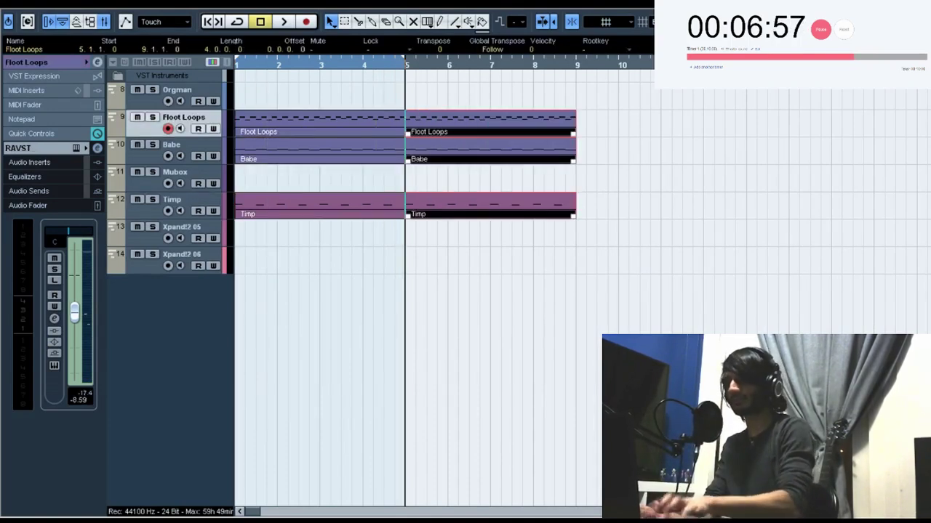
key("ctrl+shift+a")
Step: Create an empty four-bar part at bar 1 on the Orgman track and open its notes for editing
key("Up")
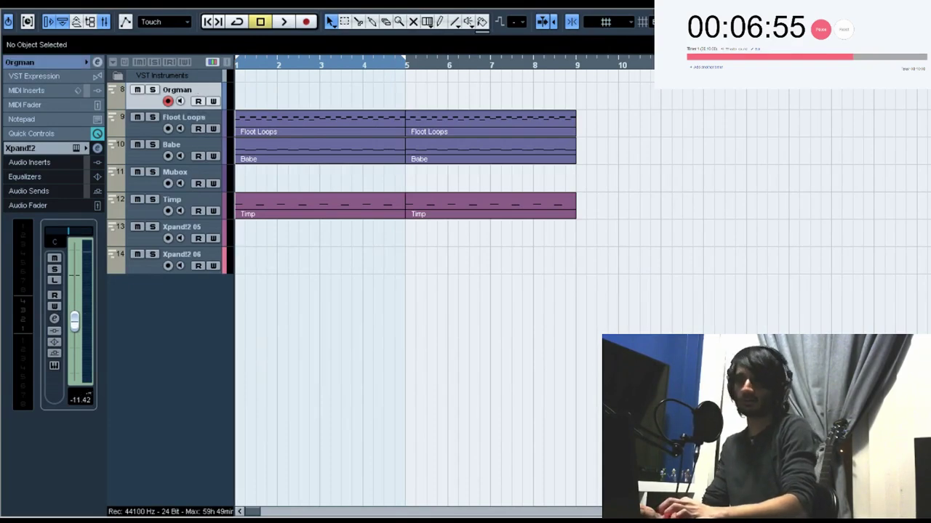
double_click(320, 95)
key("Return")
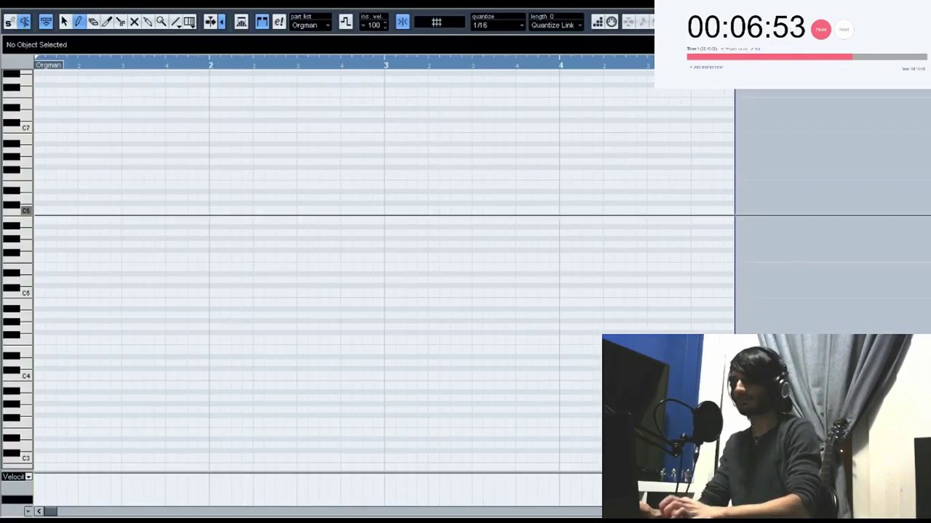
scroll(625, 217, "up", 3)
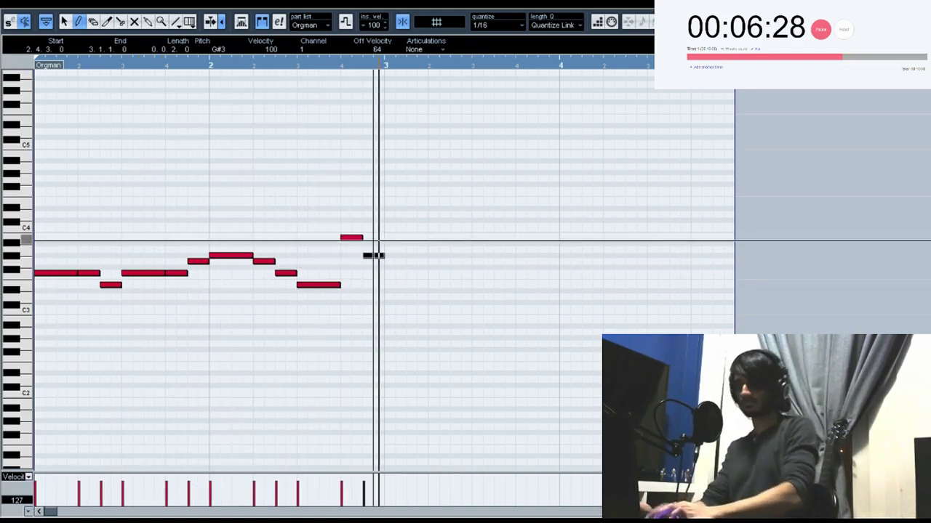
Step: Complete the four-bar Orgman melody with C4 and G#3 closing bar 2 and a phrase through bars 3–4 peaking on D#4, and play it back
left_click(351, 240)
left_click_drag(342, 229, 362, 230)
left_click(366, 257)
mouse_move(365, 264)
left_mouse_down()
mouse_move(383, 255)
mouse_move(537, 246)
left_mouse_up()
left_click(373, 264)
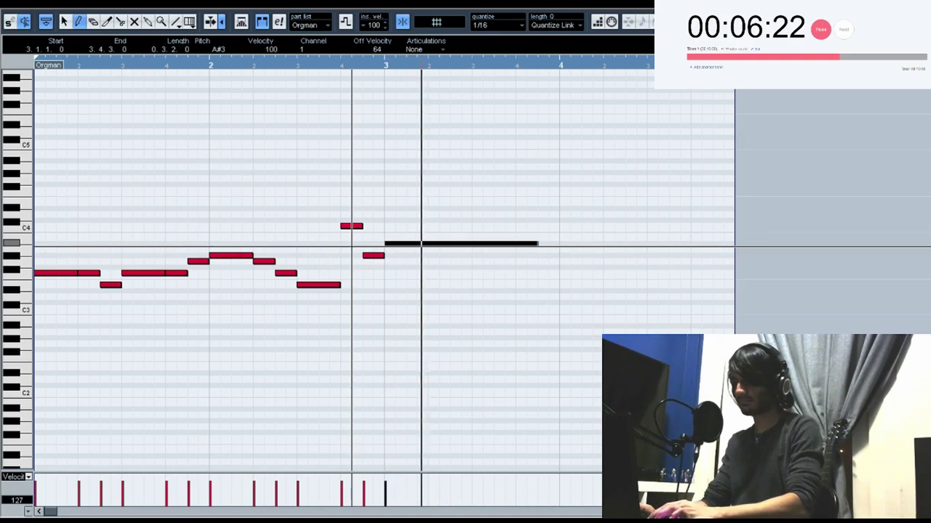
left_click_drag(438, 244, 439, 238)
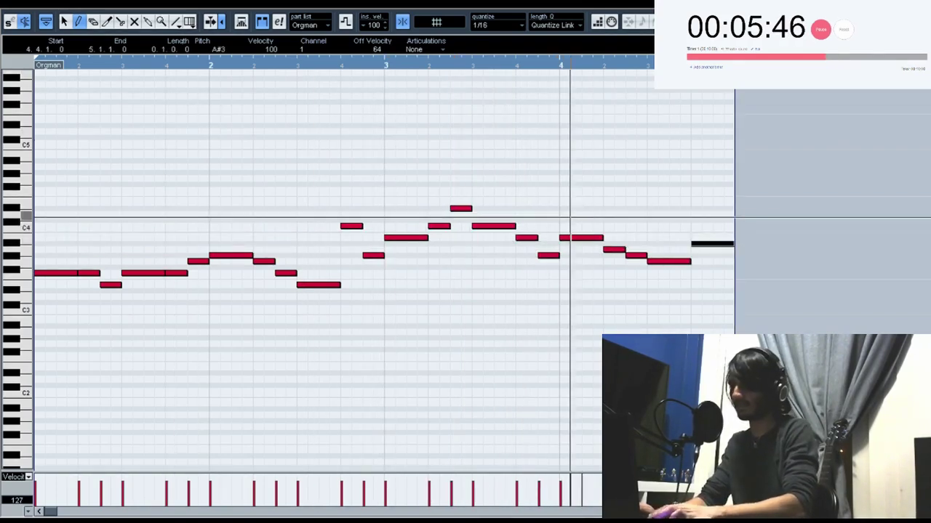
key("space")
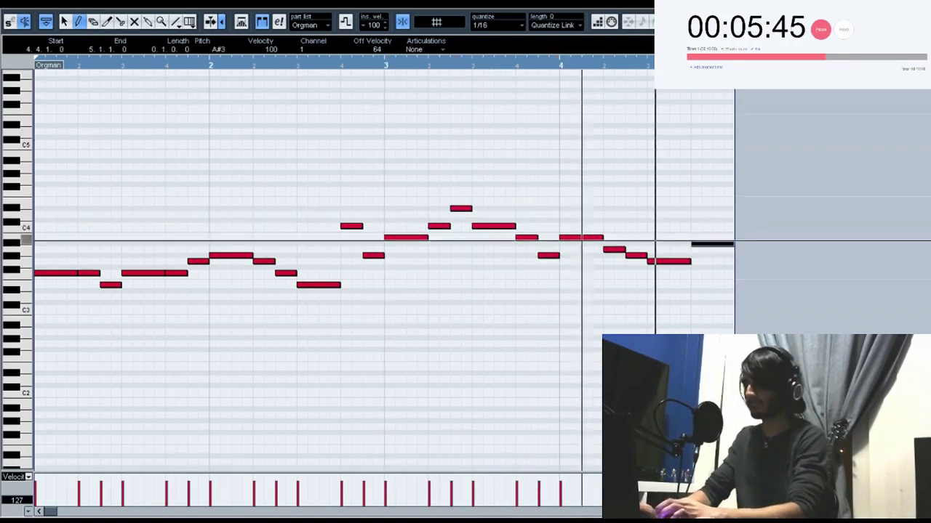
scroll(811, 176, "down", 3)
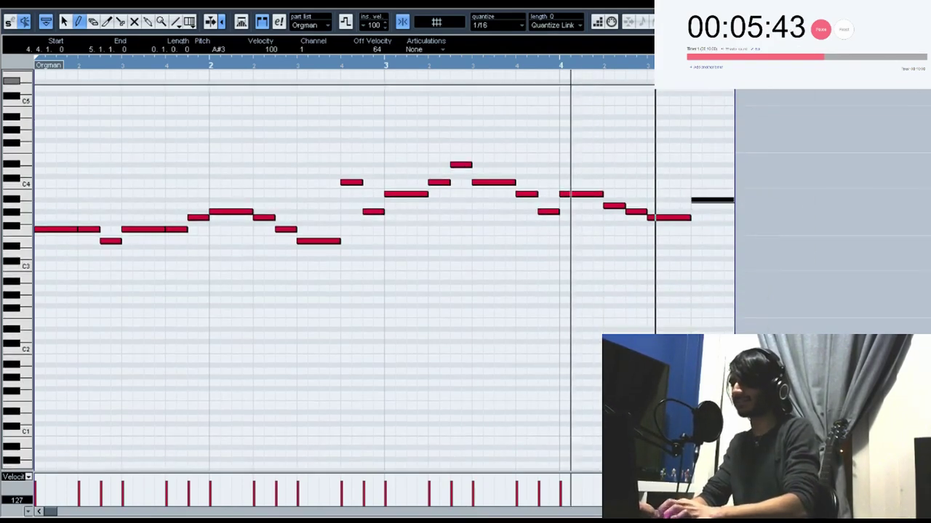
left_click(538, 65)
key("space")
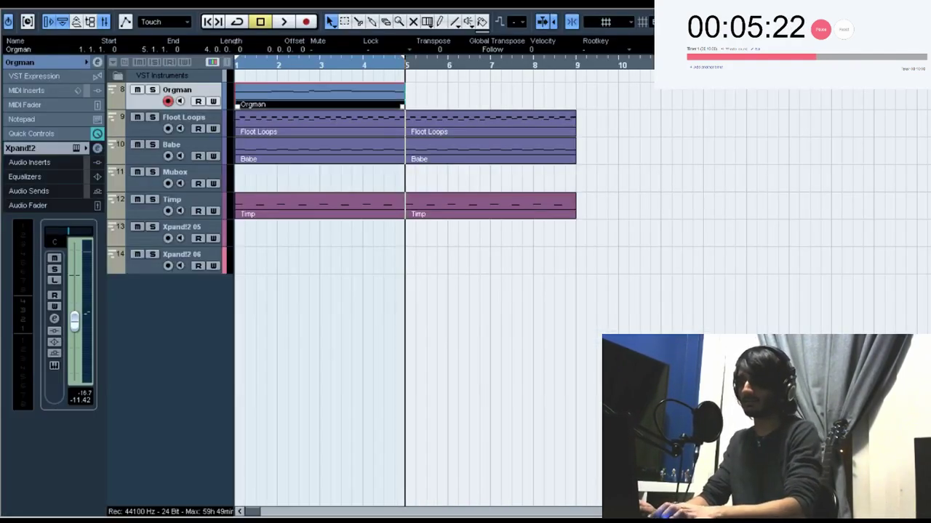
Step: Duplicate the Orgman part so the copy starts at bar 5, and reopen the first part's notes for editing
key("ctrl+d")
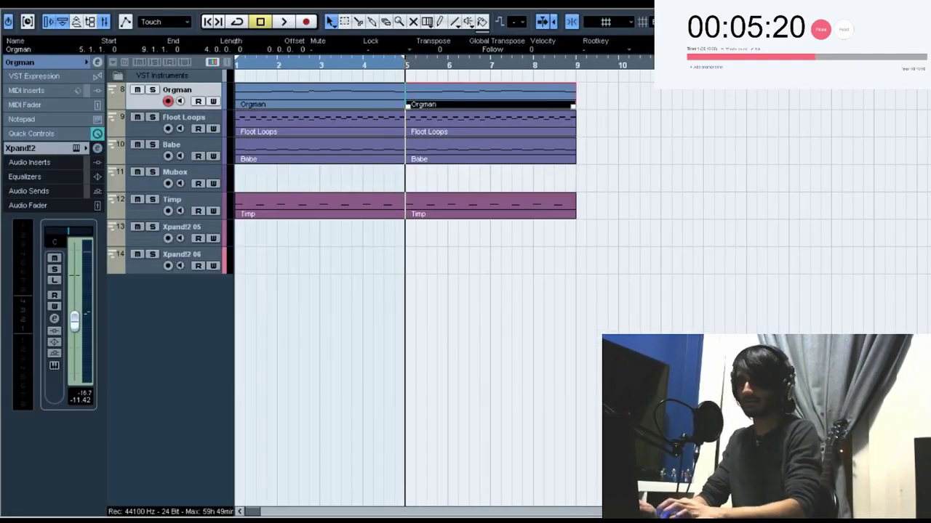
left_click(320, 95)
left_click(190, 173)
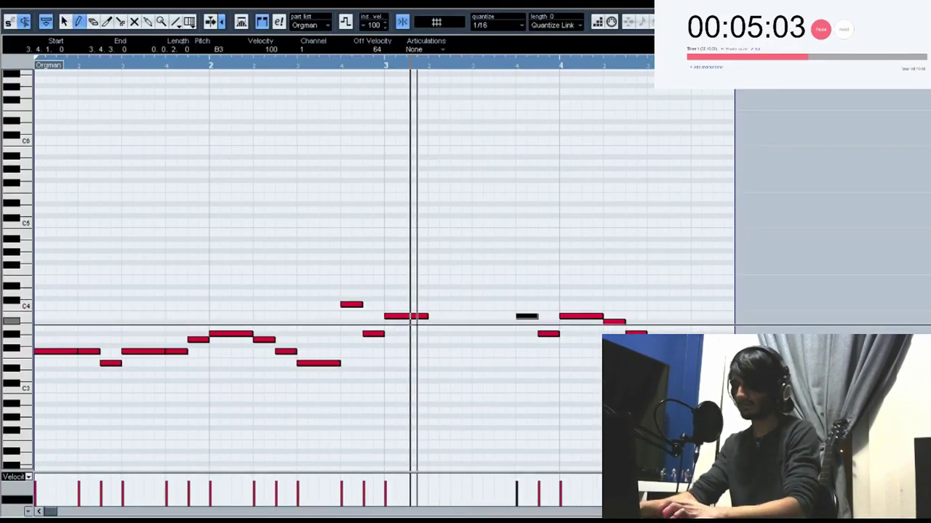
Step: Reduce bar 3 of the first Orgman part to a two-beat B3 and a two-beat D#4, deleting the short notes, and listen to the arrangement
left_click_drag(387, 317, 516, 317)
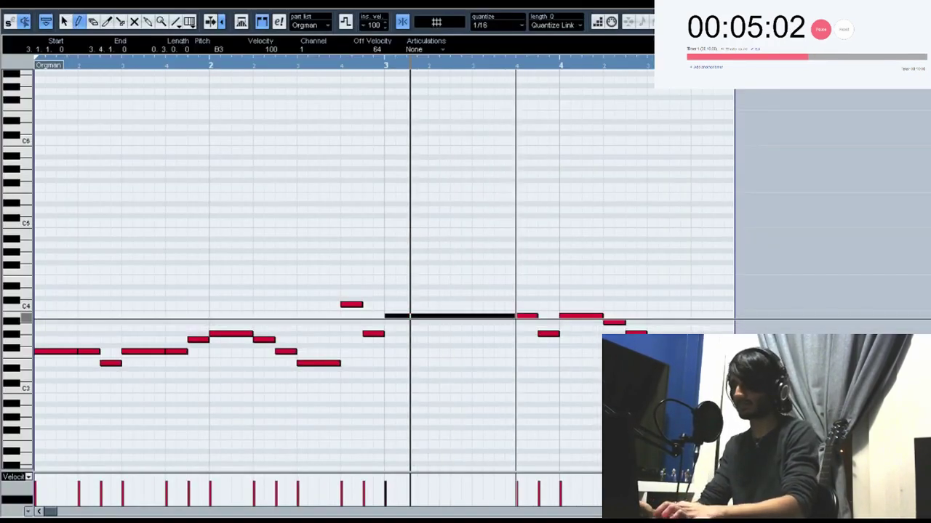
key("space")
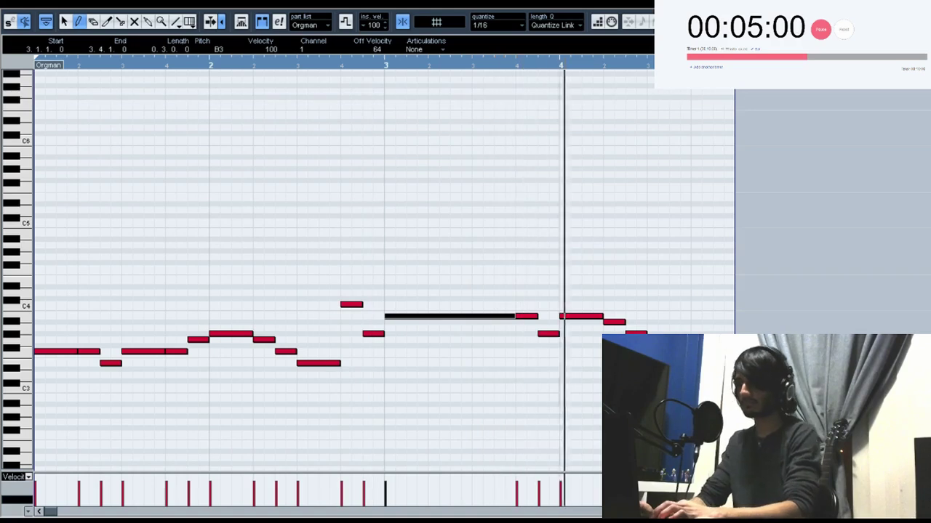
left_click(474, 317)
left_click_drag(474, 294, 554, 289)
left_click(517, 319)
key("Delete")
left_click(549, 336)
key("Delete")
key("space")
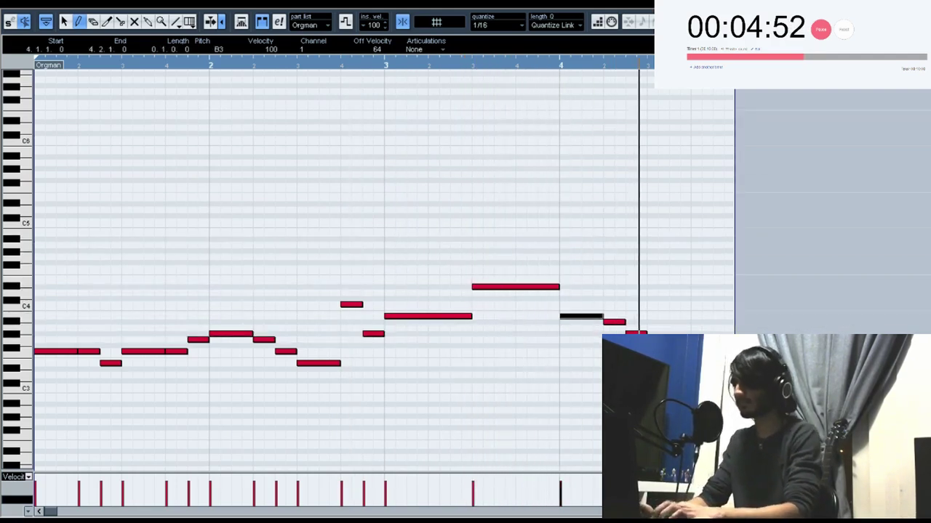
key("Return")
key("space")
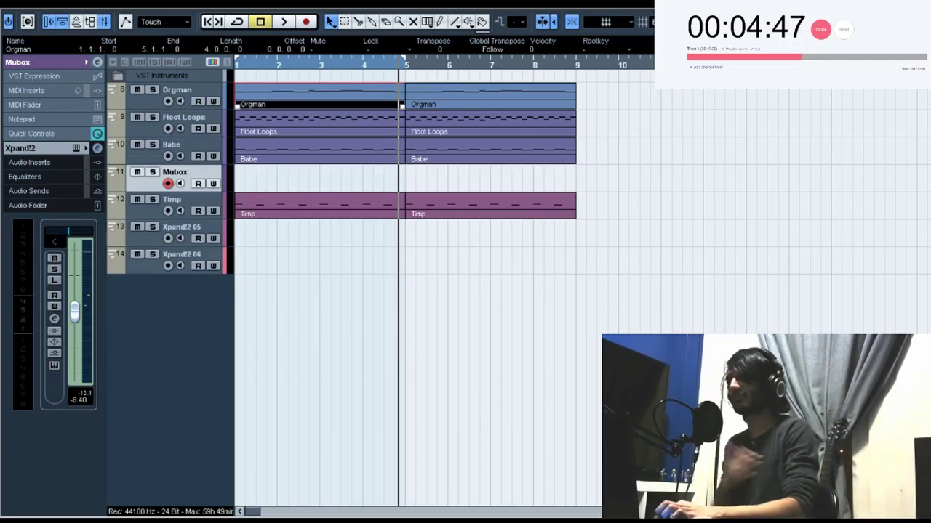
Step: Duplicate all parts of the arrangement so the copies start at bar 9, and clear the selection
left_click_drag(575, 65, 575, 70)
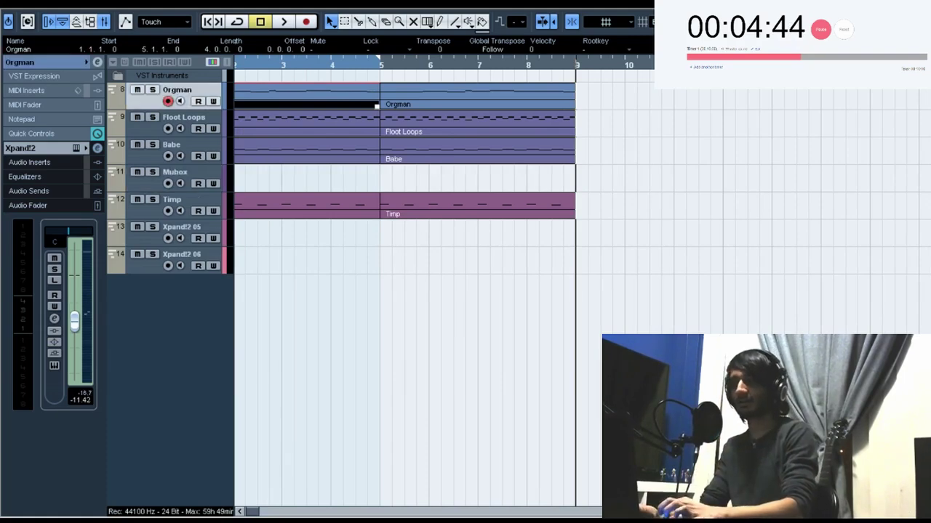
key("ctrl+a")
key("ctrl+d")
key("ctrl+shift+a")
Step: Solo the Floot Loops track and open the notes of its bar 9 part for editing
double_click(672, 122)
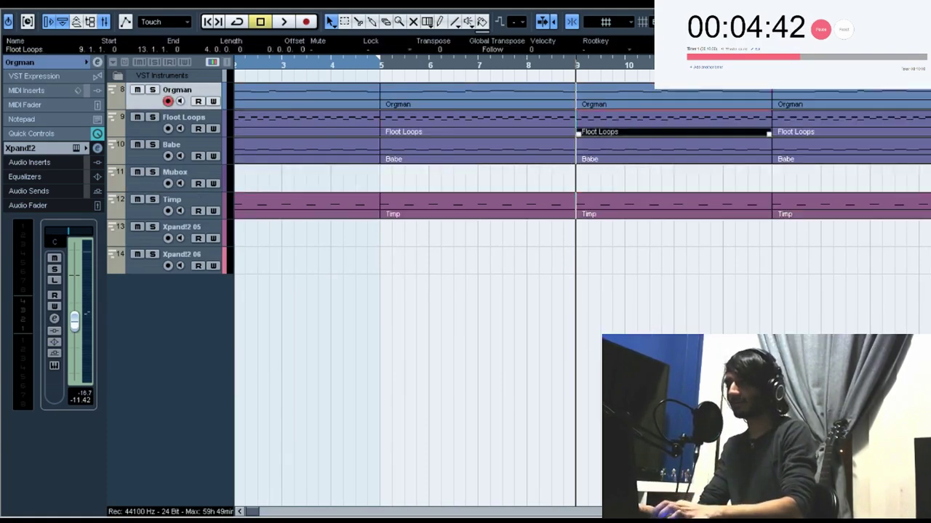
scroll(436, 269, "down", 4)
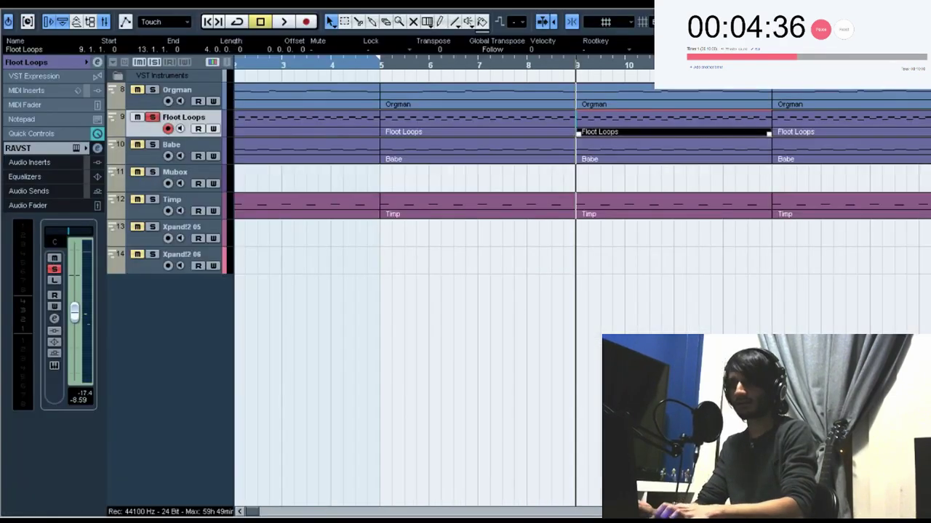
key("Return")
scroll(436, 269, "down", 4)
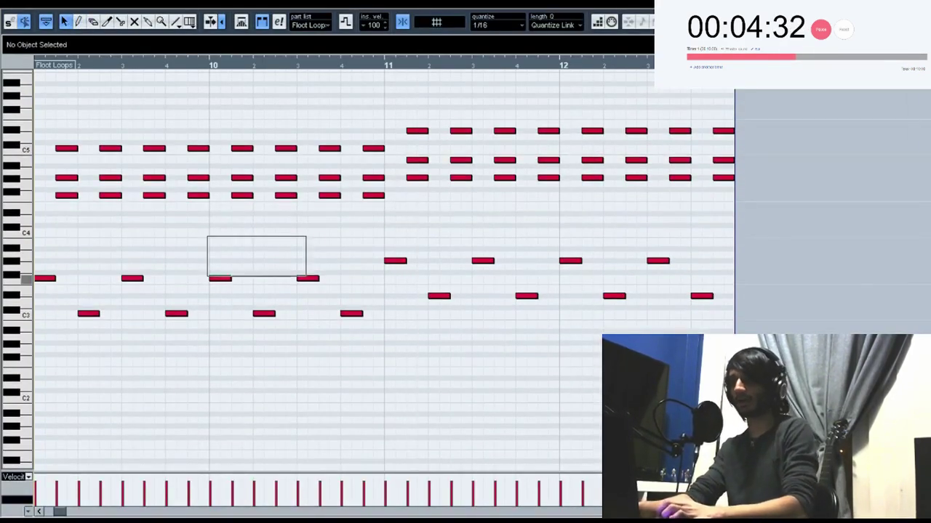
Step: Raise the low Floot Loops notes in bar 10 to C#4 and G#3, and play the result
left_click_drag(207, 236, 369, 319)
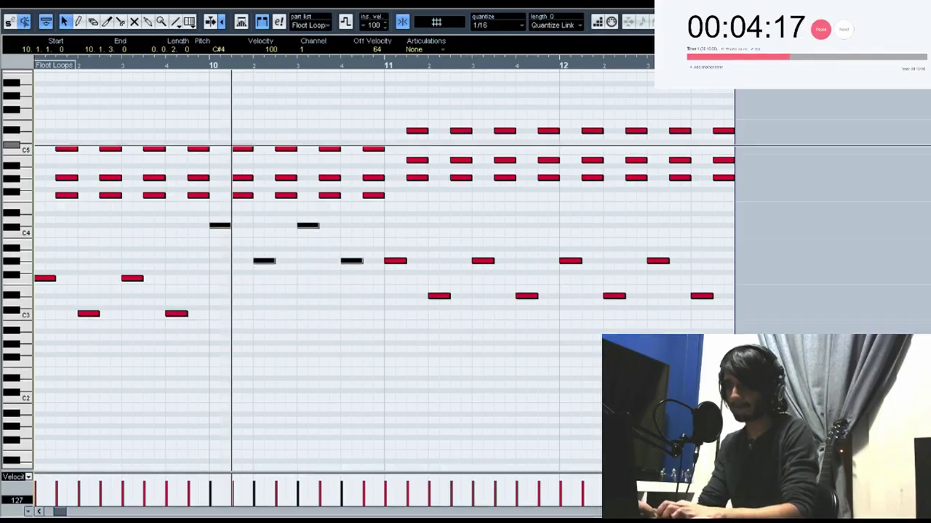
key("space")
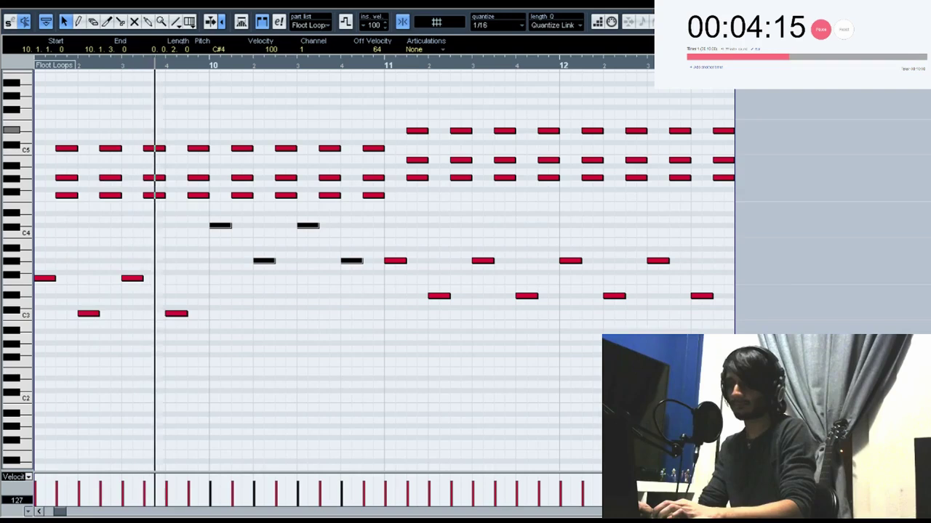
key("space")
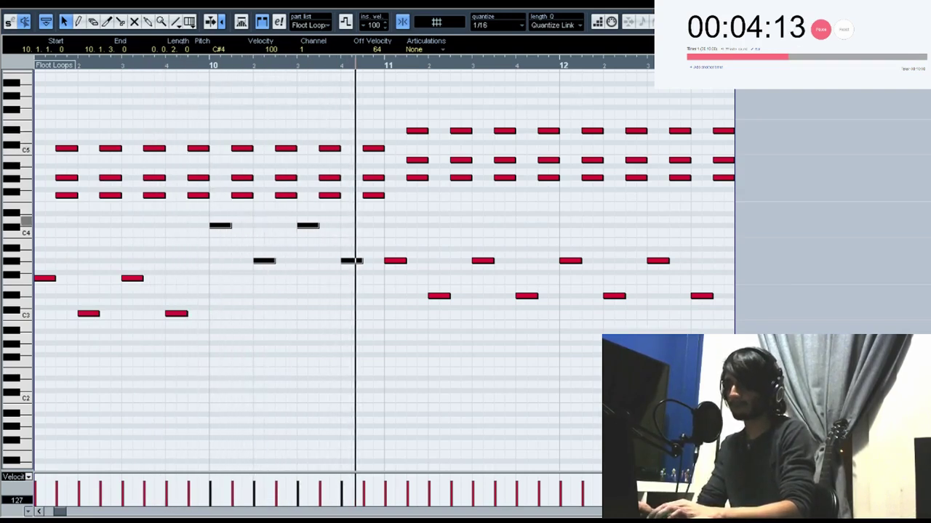
Step: Raise the second and fourth low notes of bar 11 to D#4 and lower those in bar 12 to D#3 and A#2
left_click(276, 227)
left_click_drag(396, 227, 531, 302)
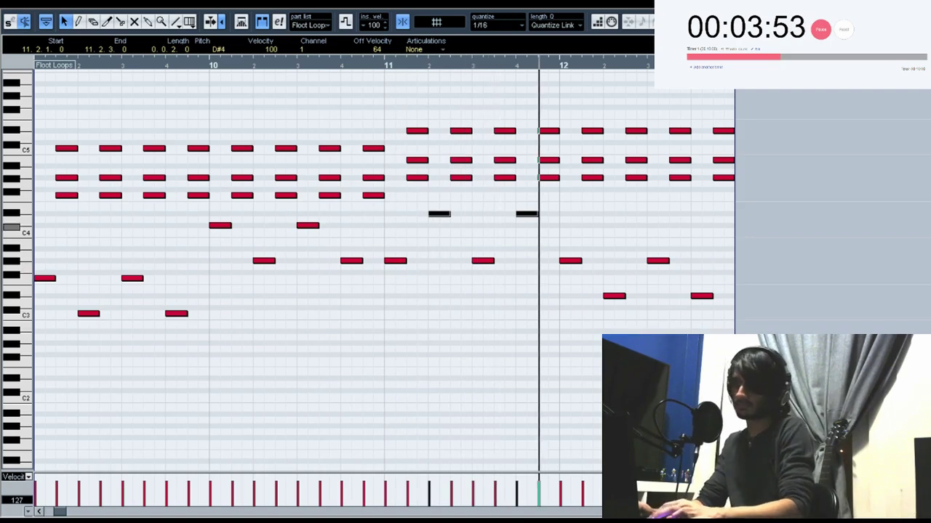
left_click(565, 229)
left_click_drag(758, 342, 759, 343)
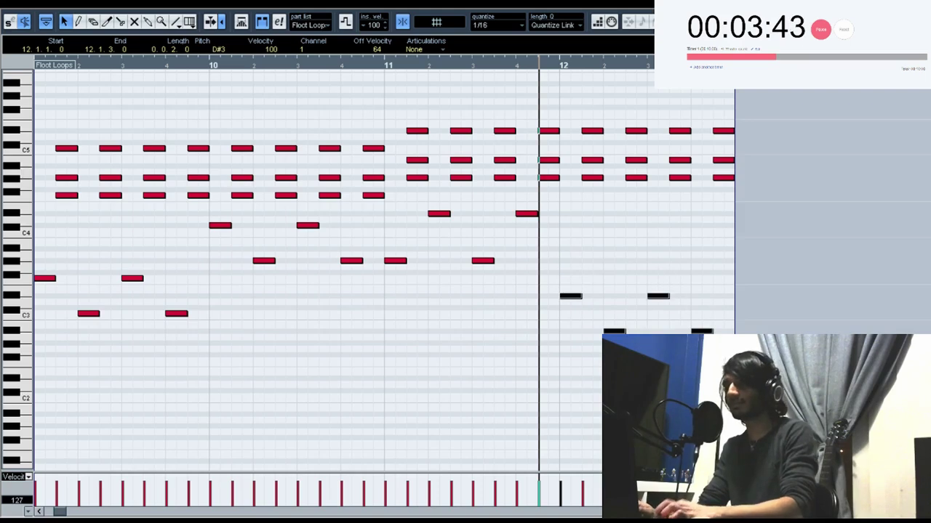
Step: Delete the repeated upper chord notes in bars 10–12 of the Floot Loops part
left_click_drag(405, 121, 769, 177)
key("Delete")
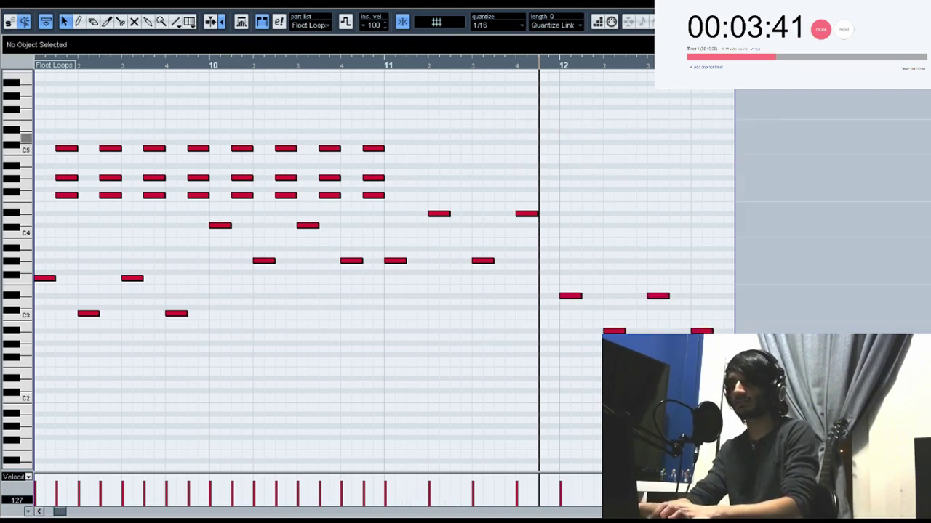
left_click_drag(269, 171, 396, 207)
key("Delete")
Step: Draw offbeat eighth-note pairs in the Floot Loops part: C#5 and F5 in bar 10, G#4 and C5 in bar 11, D#4 and G4 in bar 12
left_click(210, 66)
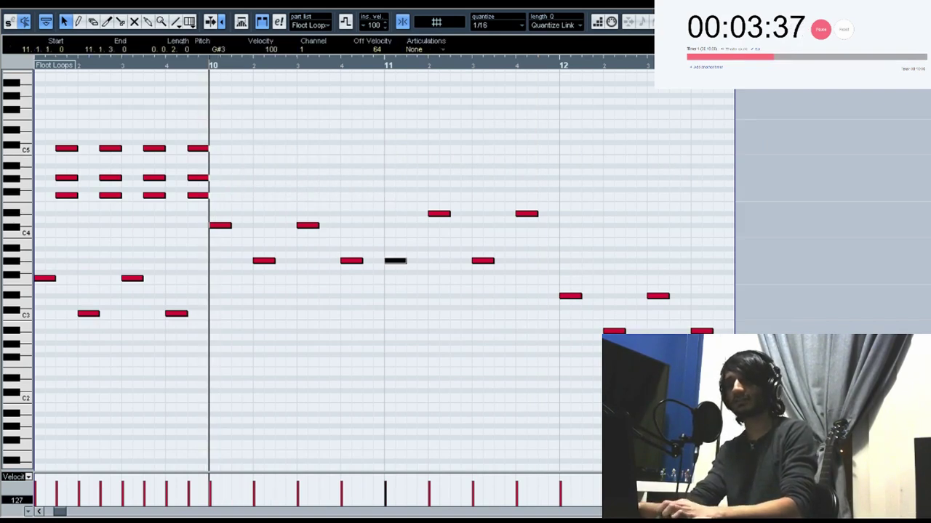
key("8")
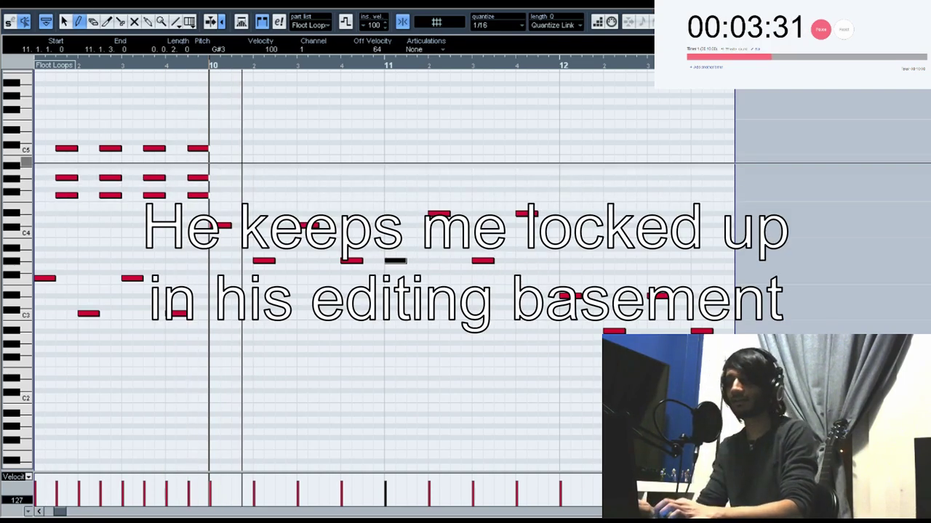
left_click(249, 150)
left_click(245, 149)
left_click_drag(238, 145, 263, 145)
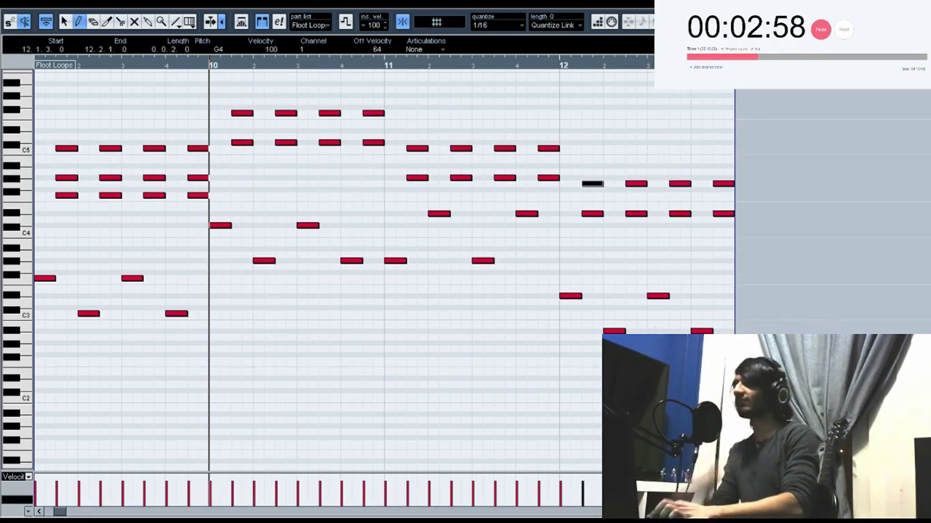
Step: Replace the Floot Loops part at bar 13 with a duplicate of the edited bar 9 part
key("Return")
key("Right")
key("Delete")
key("Left")
key("ctrl+d")
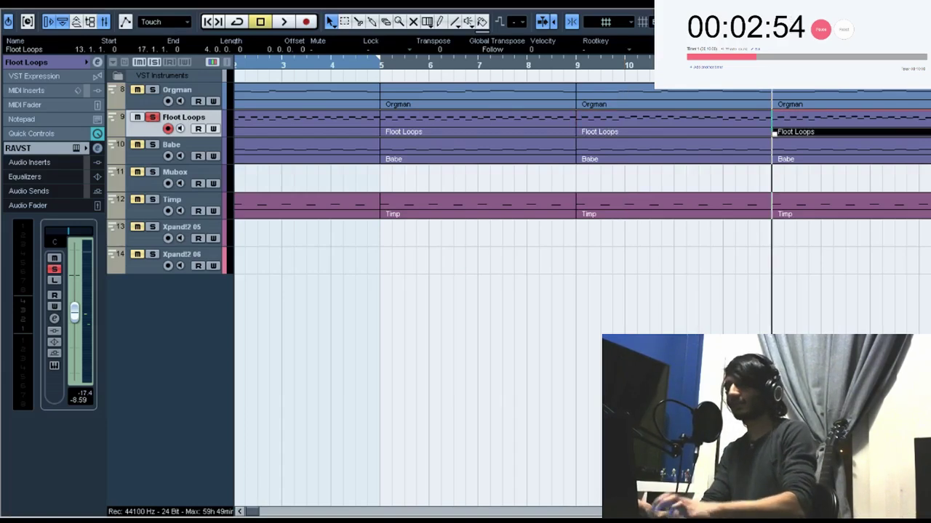
Step: Replace the Babe parts from bar 9 on with a copy of the bar 9 Floot Loops part, and delete its upper chord notes
left_click_drag(790, 166, 618, 146)
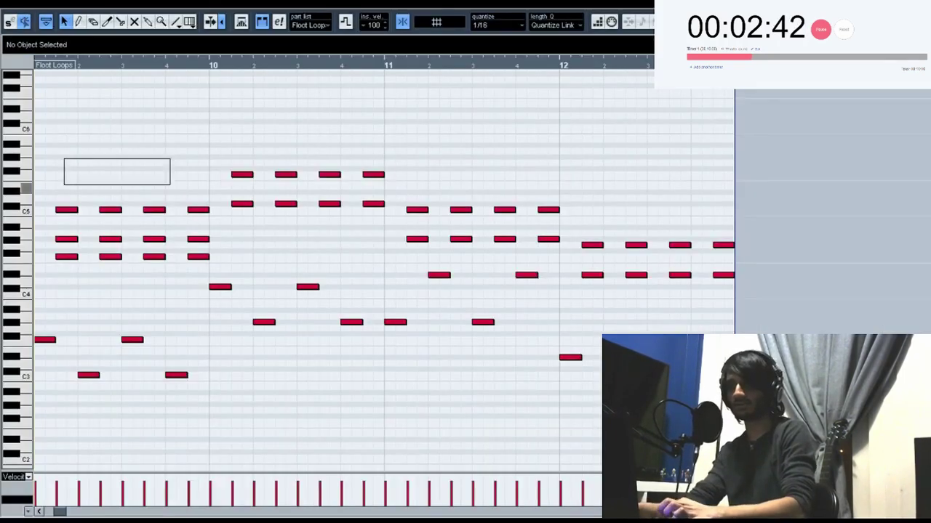
left_click_drag(170, 185, 727, 250)
key("Delete")
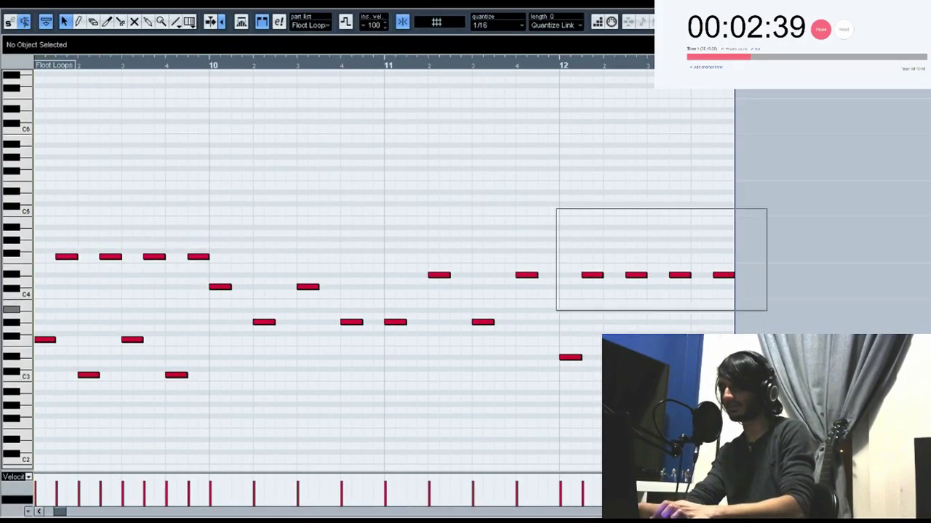
left_click_drag(556, 311, 556, 311)
key("Delete")
scroll(422, 230, "left", 4)
left_click_drag(411, 231, 112, 260)
key("Delete")
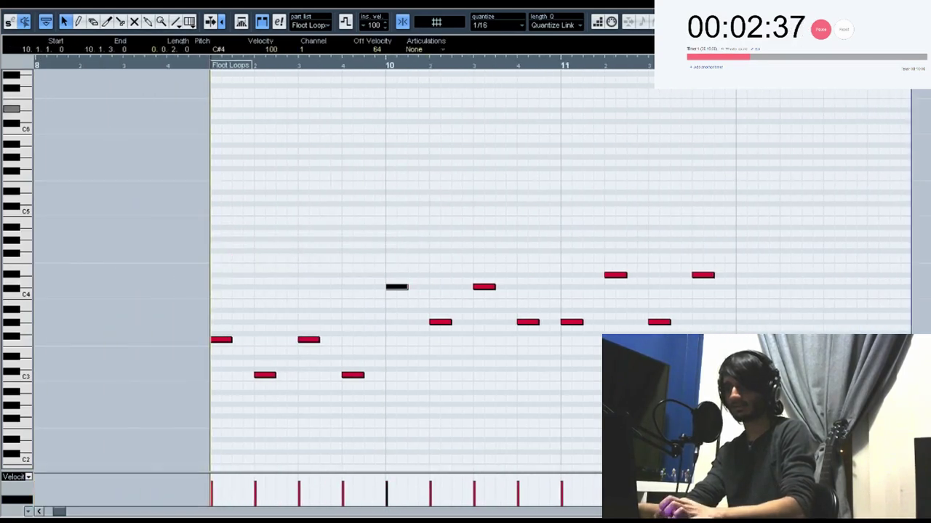
Step: Lengthen all bass notes in the copied part on the Babe track to one beat, and return to the arrangement
key("ctrl+a")
left_click_drag(231, 339, 254, 340)
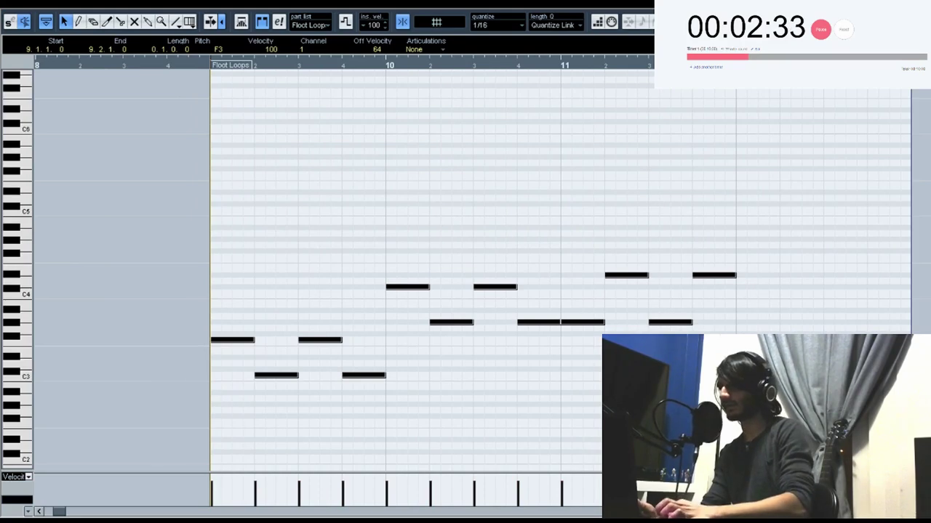
key("Return")
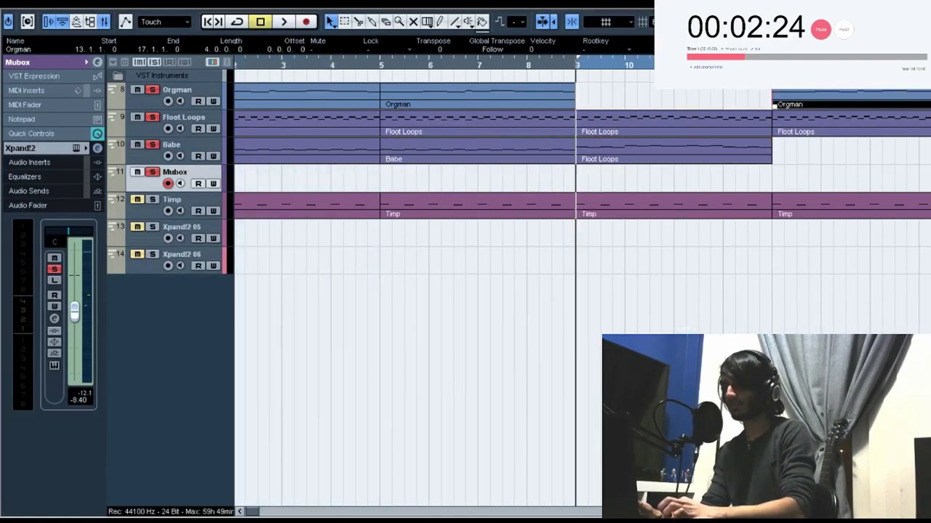
Step: Create an empty four-bar part at bar 9 on the Orgman track and open its notes for editing
double_click(674, 98)
double_click(674, 97)
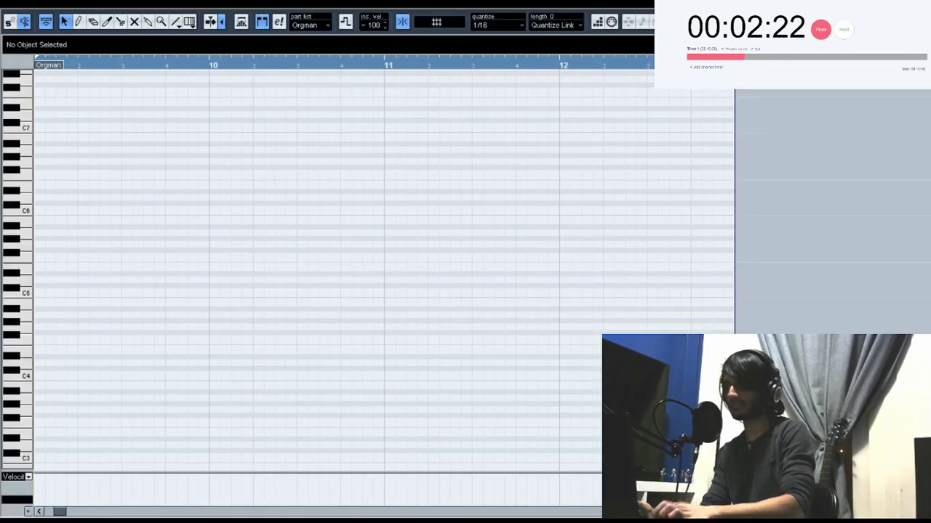
scroll(382, 272, "down", 4)
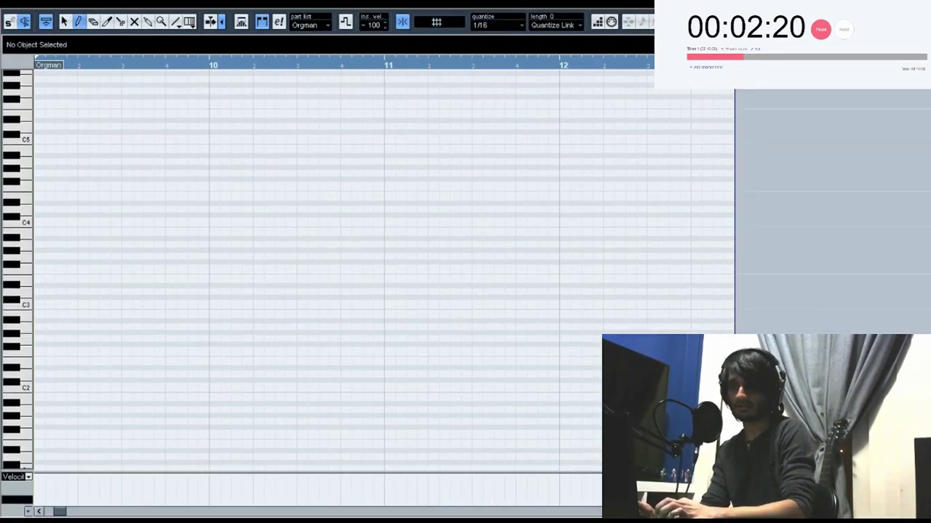
Step: Draw a sustained one-bar note at the start of the Orgman part at bar 9
mouse_move(37, 268)
left_mouse_down()
mouse_move(218, 268)
mouse_move(208, 267)
left_mouse_up()
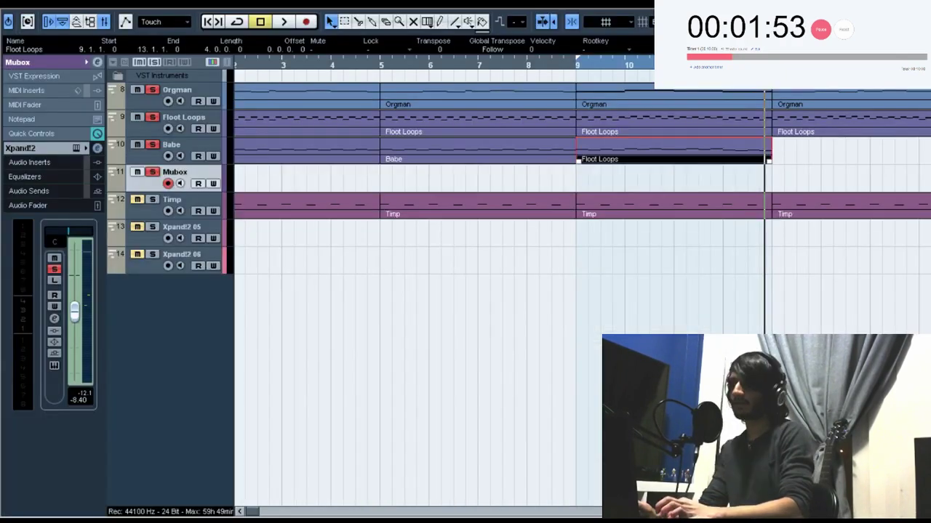
Step: Delete the remaining Timp, Orgman and Floot Loops parts at bar 13, and duplicate the bar 9 Orgman, Floot Loops and Babe parts there
key("ctrl+shift+a")
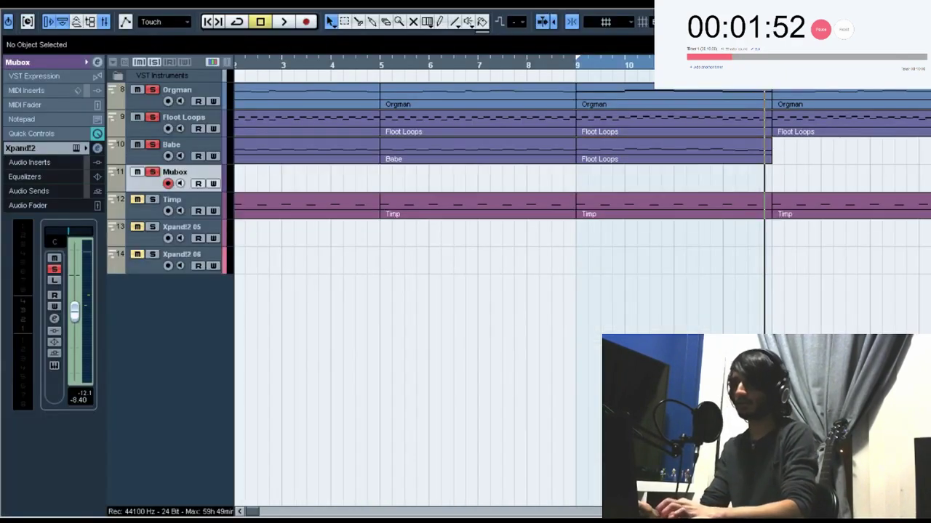
left_click(838, 205)
key("Delete")
left_click_drag(837, 170, 796, 102)
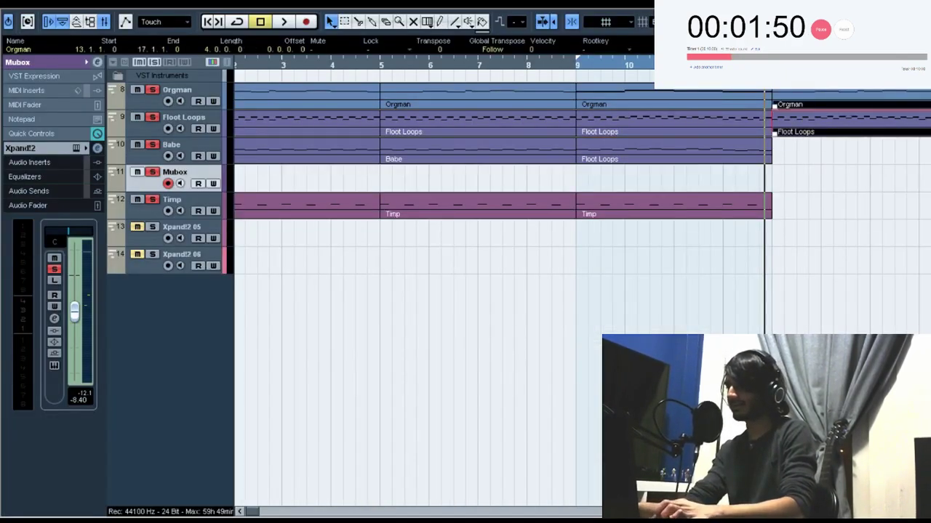
key("Delete")
left_click_drag(812, 151, 665, 89)
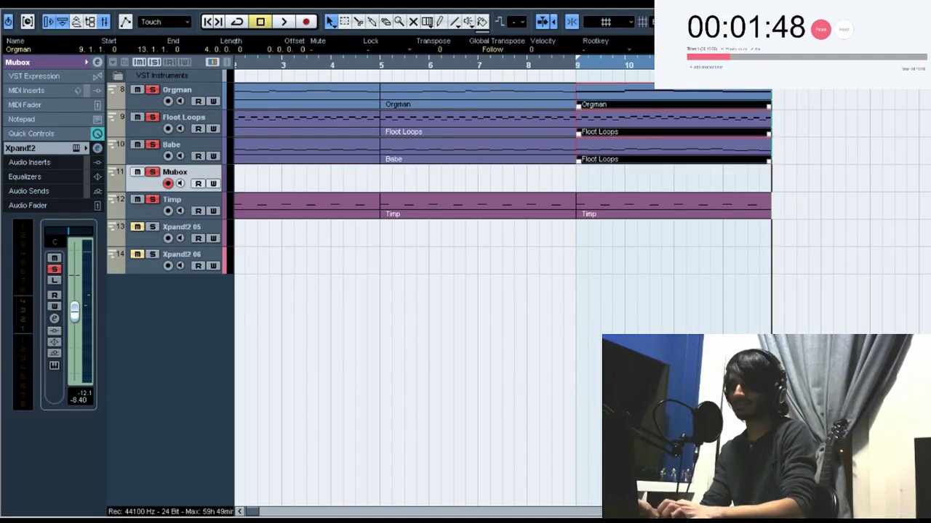
key("ctrl+d")
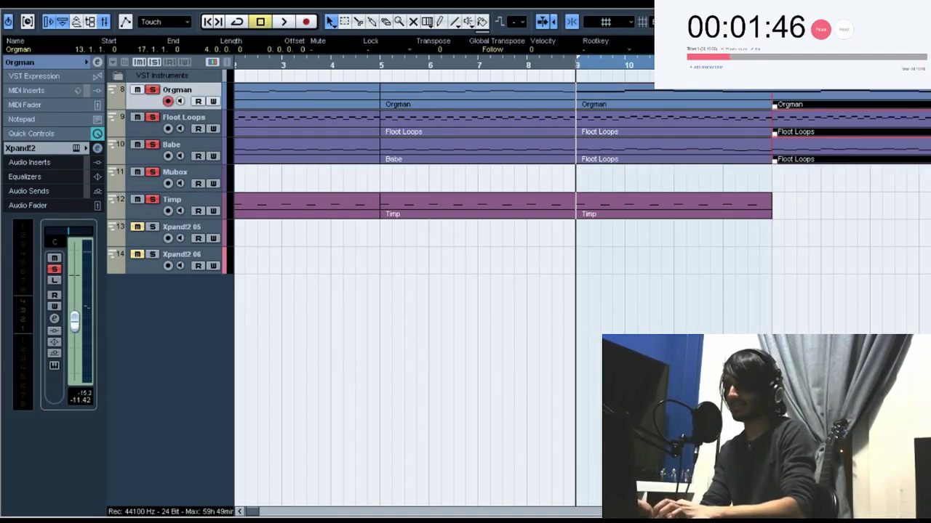
Step: Create a four-bar part at bar 9 on the Mubox track, write a melody of one- and two-beat notes in it, and return to the arrangement
left_click(176, 173)
double_click(603, 187)
double_click(602, 188)
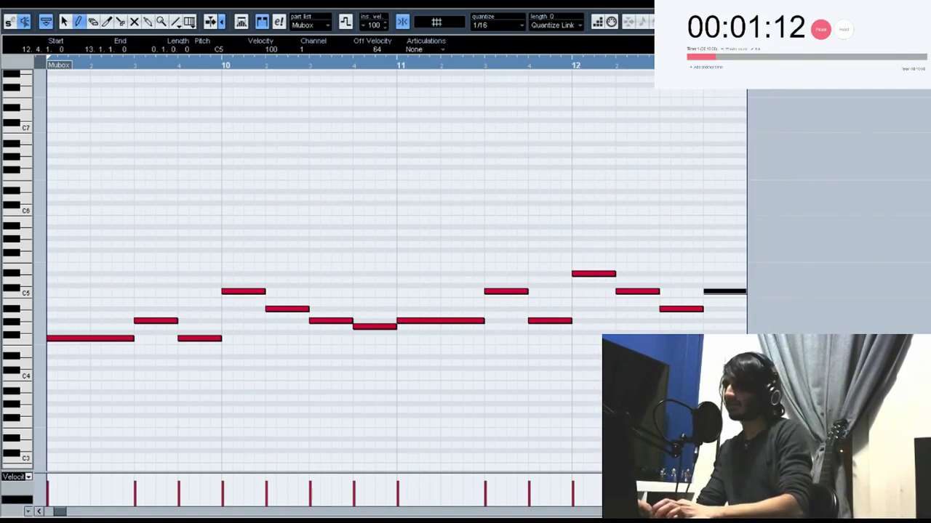
key("Return")
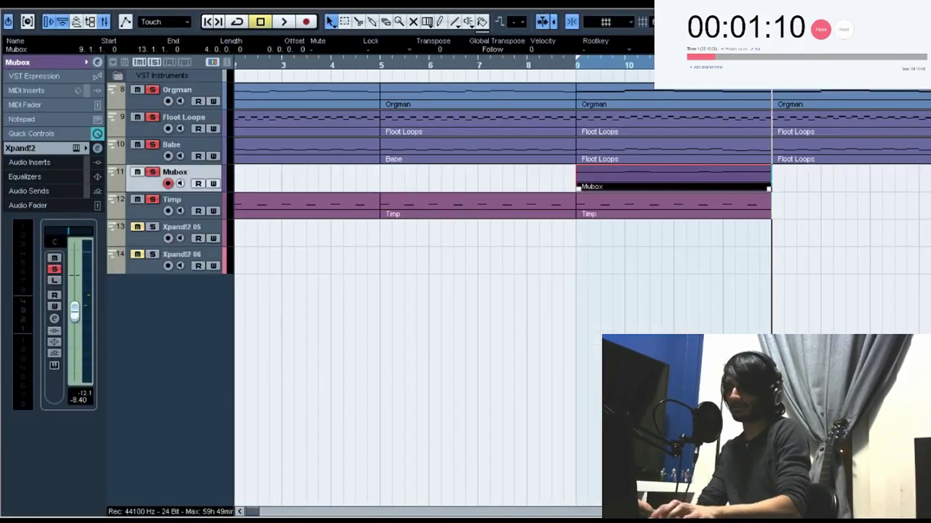
Step: Duplicate the bar 9 parts on the Mubox and Timp tracks to bar 13
key("ctrl+d")
key("Down")
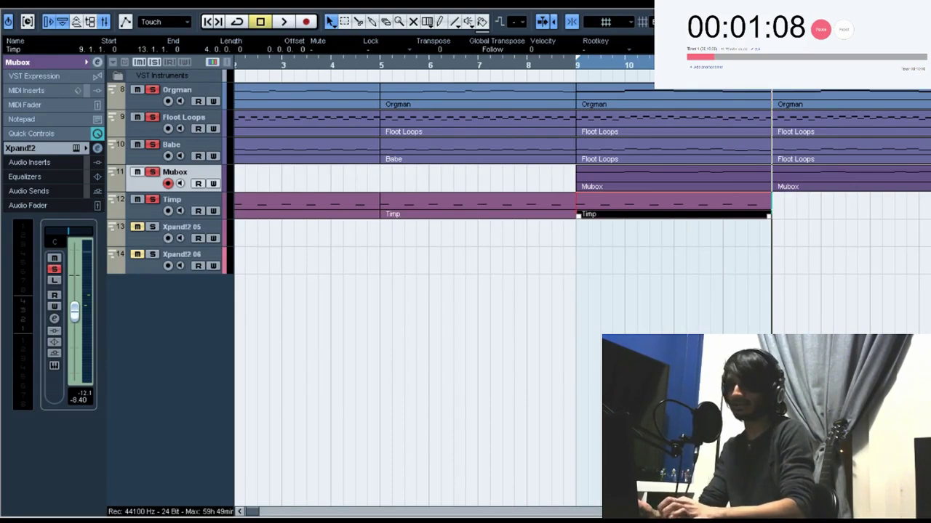
double_click(172, 199)
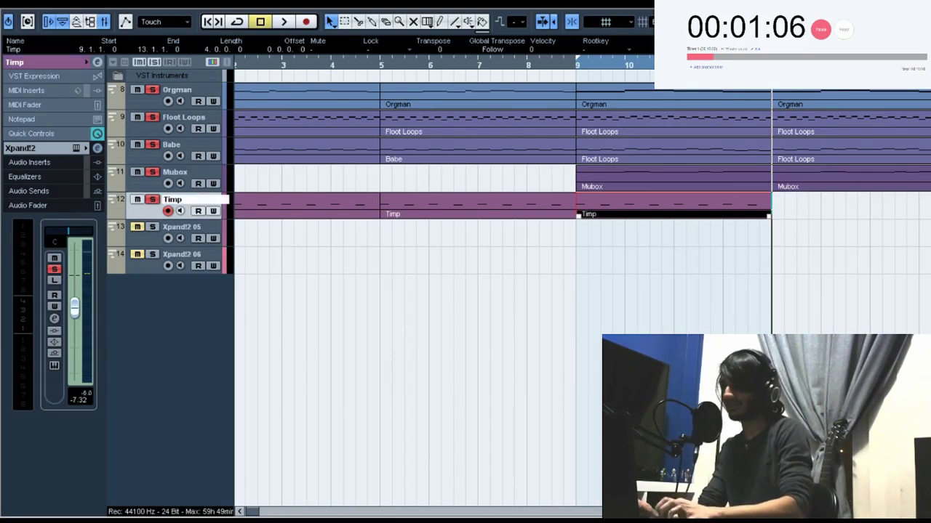
key("Return")
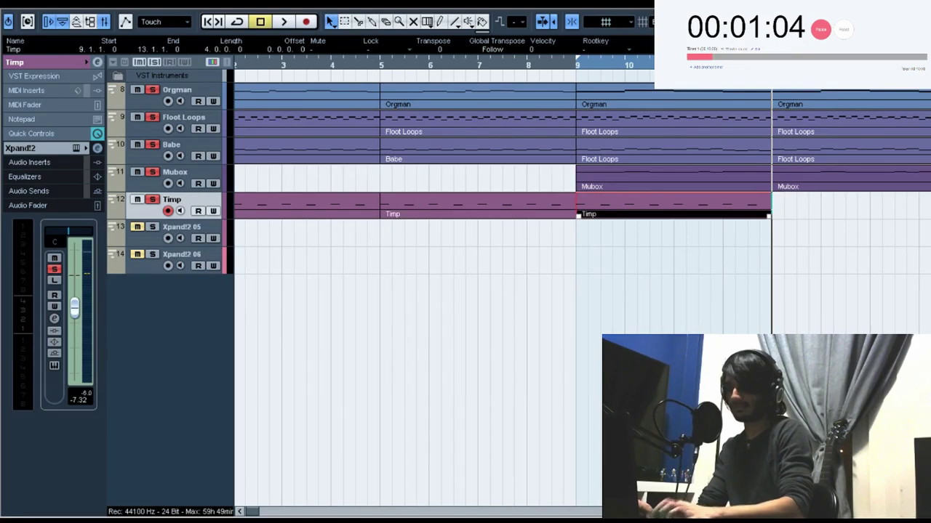
key("ctrl+d")
Step: Vary the ending of the bar 13 Mubox melody with D#5 on beat three of bar 16 and a higher note on beat four, removing the original notes
double_click(837, 178)
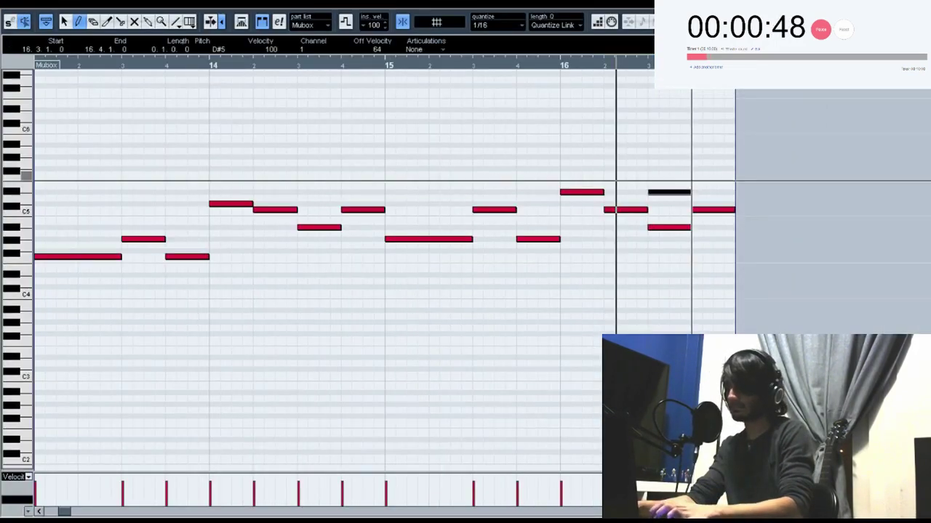
left_click_drag(694, 174, 726, 174)
left_click(702, 210)
left_click(679, 228)
key("Return")
Step: Raise the first note of bar 10 in the bar 9 Mubox part by one semitone, and return to the arrangement
left_click_drag(295, 274, 244, 266)
scroll(244, 266, "left", 3)
double_click(505, 179)
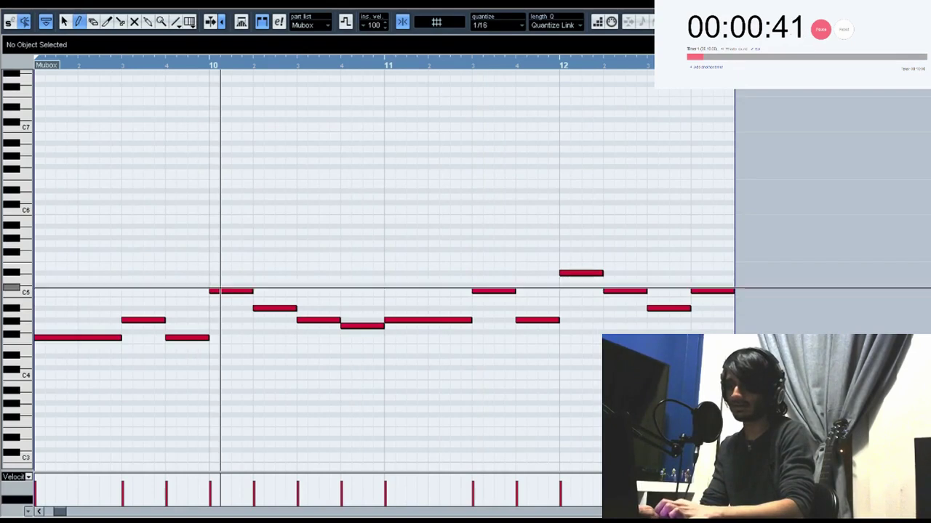
left_click_drag(228, 291, 229, 285)
key("ctrl+e")
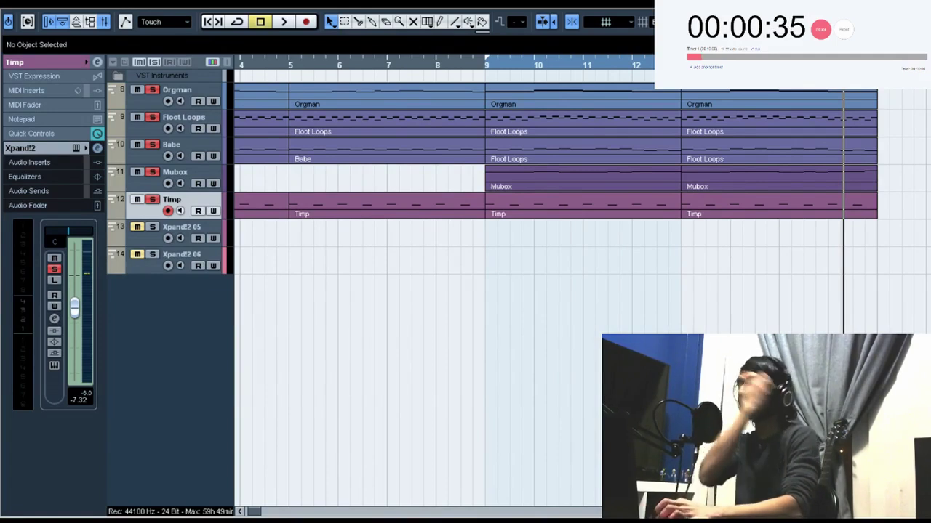
Step: Move all second-section parts to start at bar 18, and repeat the first-section parts over bars 9 to 16
key("KP_Decimal")
scroll(877, 295, "right", 4)
left_click_drag(877, 295, 467, 78)
left_click_drag(465, 122, 857, 122)
left_click_drag(463, 247, 303, 94)
scroll(356, 170, "left", 5)
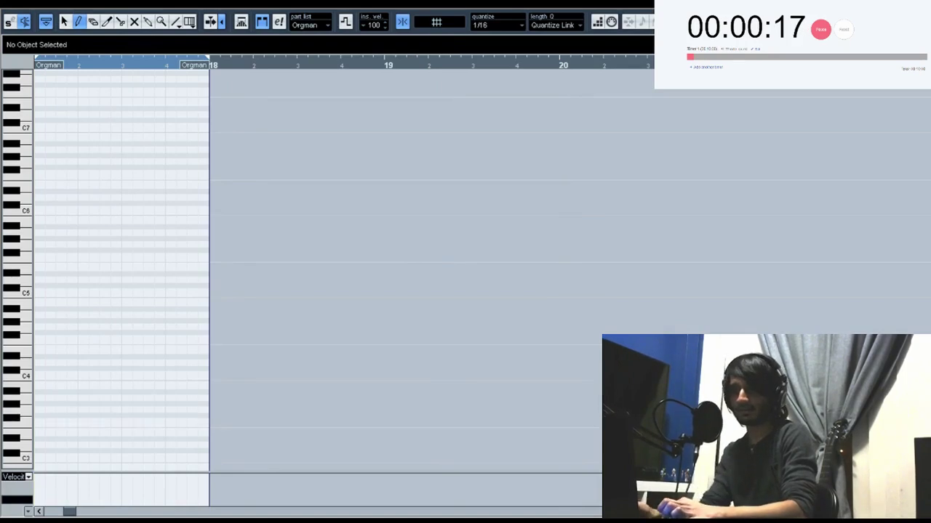
Step: Fill a one-bar Orgman part at bar 17 with a sustained three-note chord, play it back, and return to the arrangement
left_click_drag(38, 427, 208, 426)
left_click_drag(39, 405, 214, 405)
left_click_drag(53, 378, 193, 376)
key("ctrl+z")
left_click_drag(42, 343, 216, 341)
left_click(217, 328)
key("space")
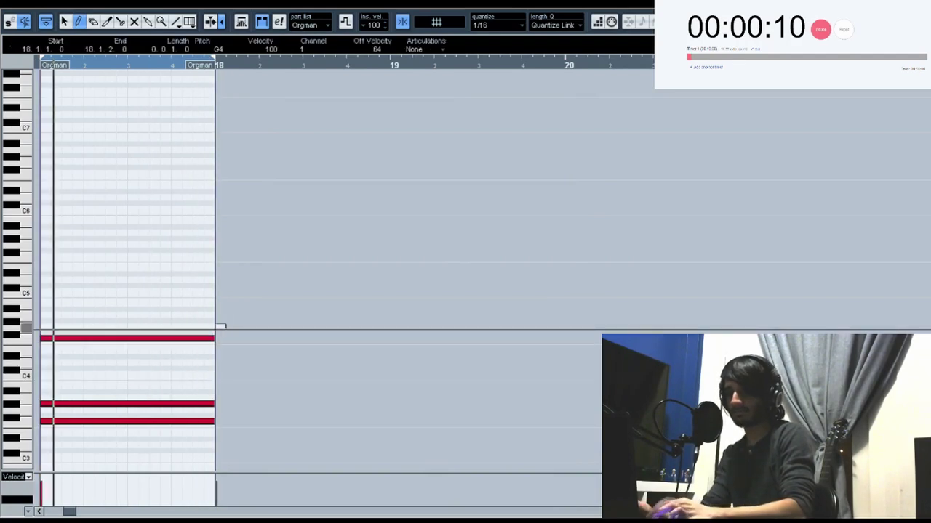
key("ctrl+z")
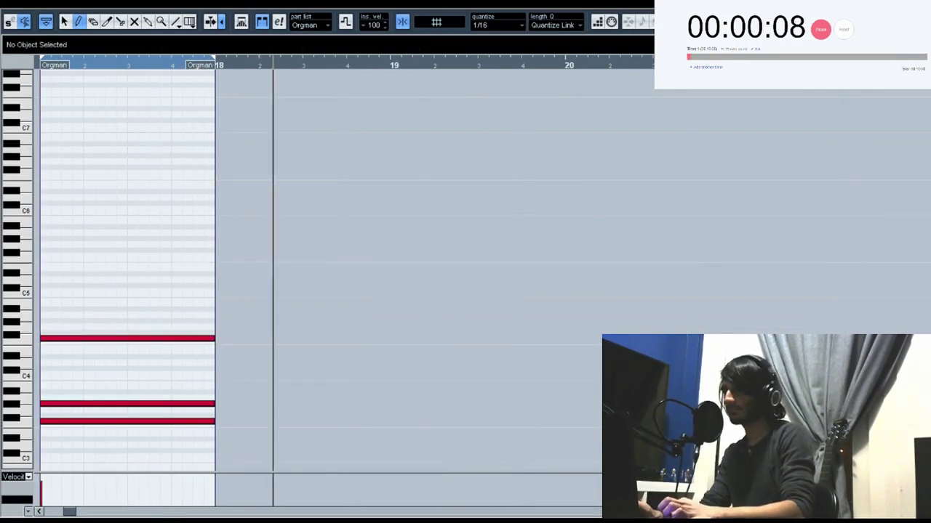
left_click(921, 6)
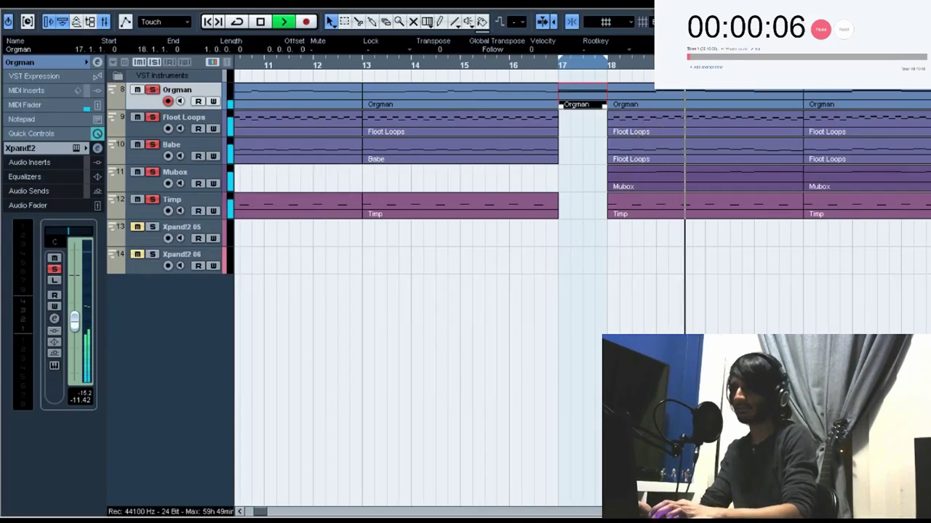
Step: Listen to the second section after the bar 17 chord, and review the whole arrangement from the beginning
scroll(582, 291, "right", 6)
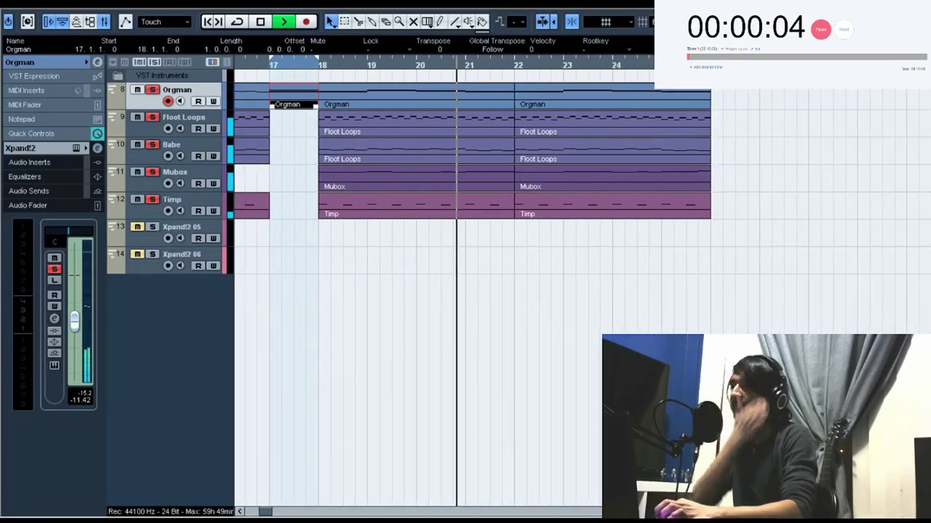
key("space")
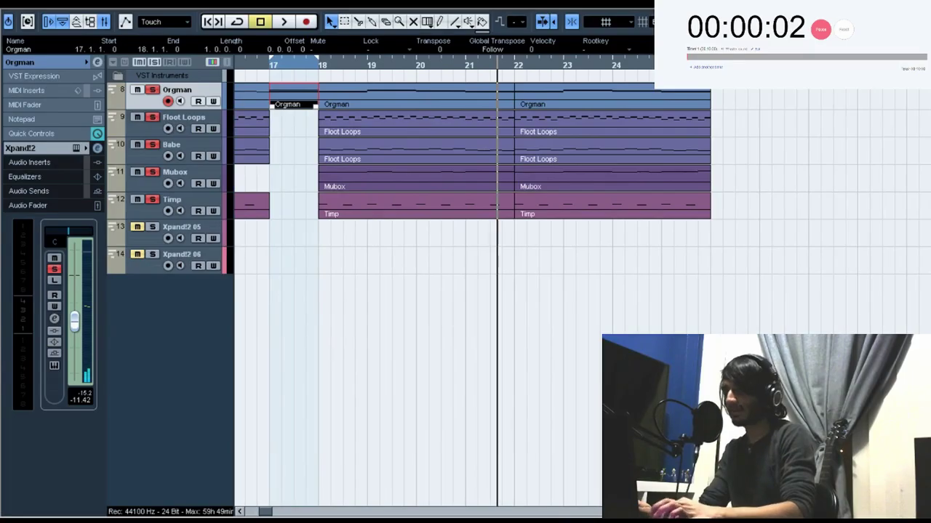
key("Home")
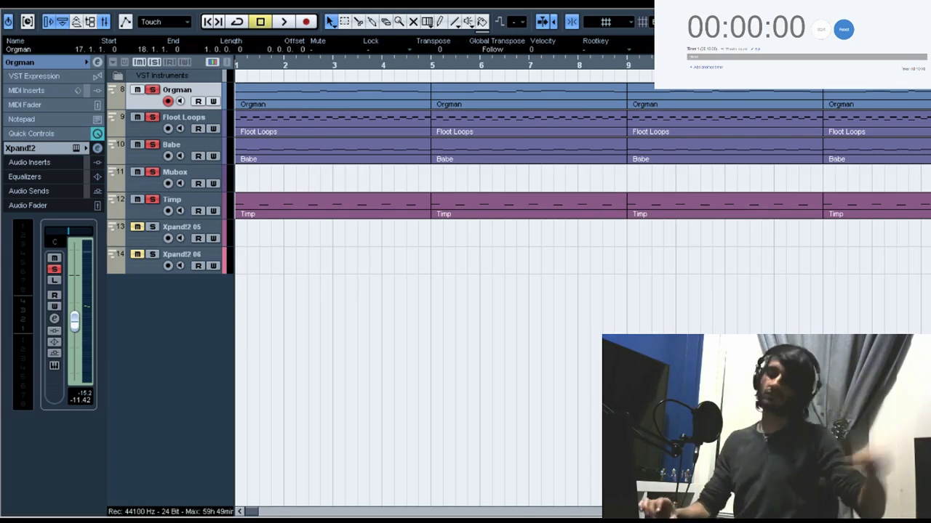
scroll(436, 290, "right", 11)
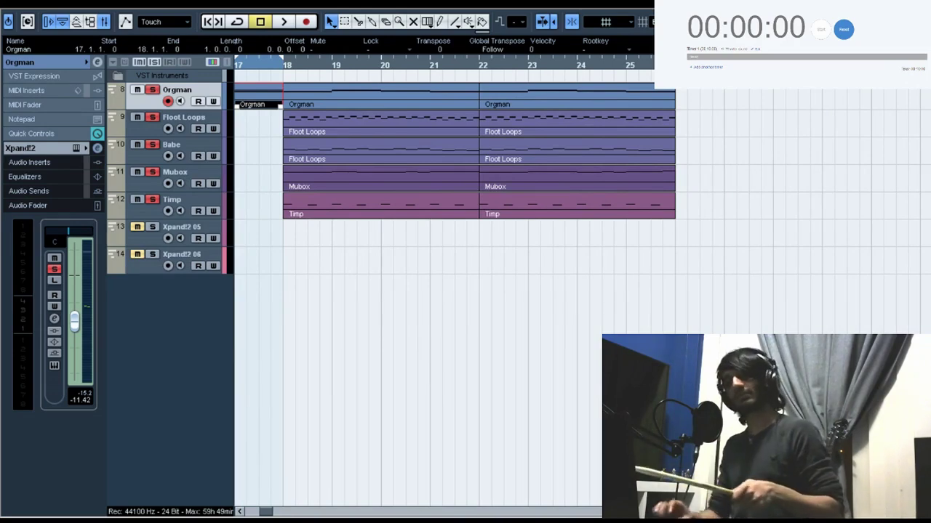
key("KP_Decimal")
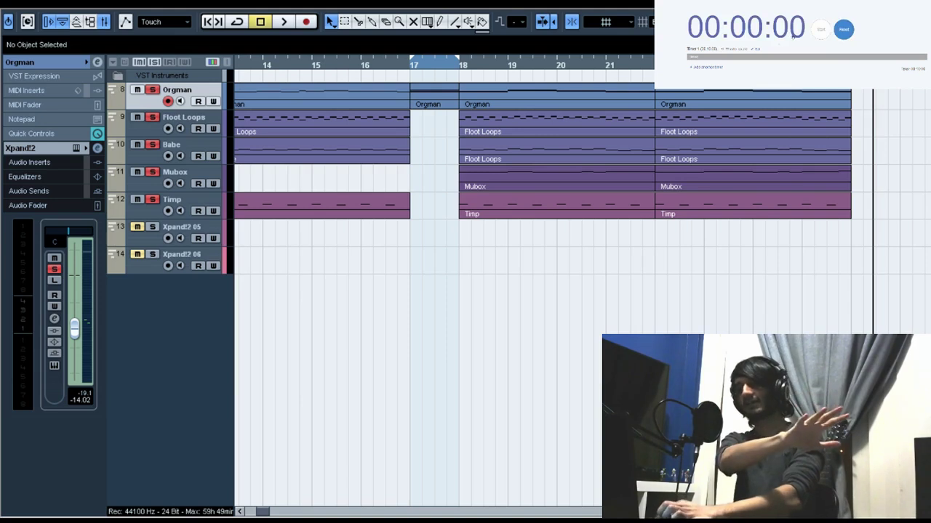
Step: Set the countdown timer to five minutes
left_click(755, 50)
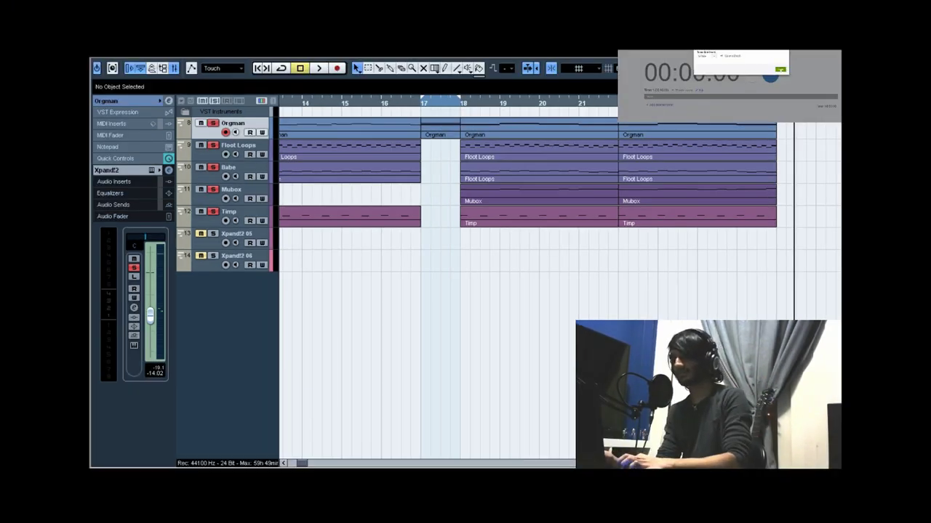
left_click(780, 70)
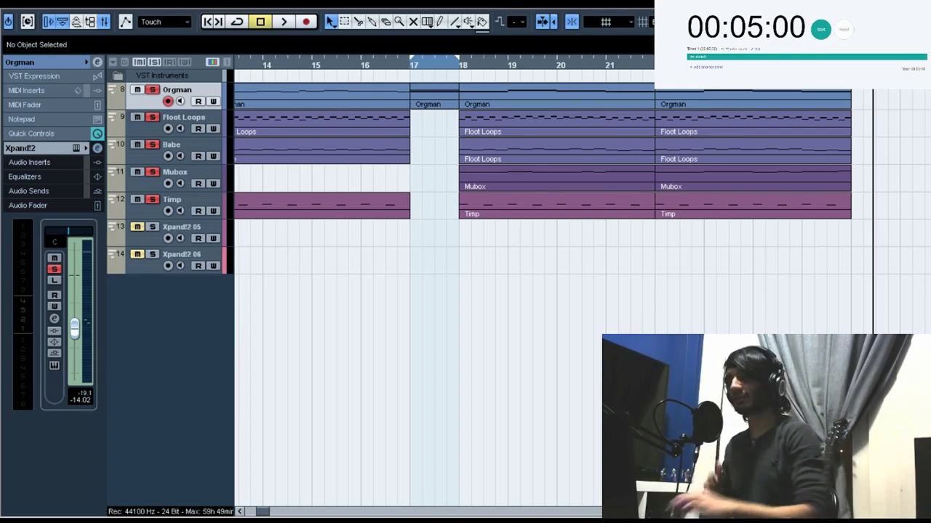
Step: Add an Xpand!2 track named Drums below the Timp track, and start the five-minute countdown
left_click(172, 199)
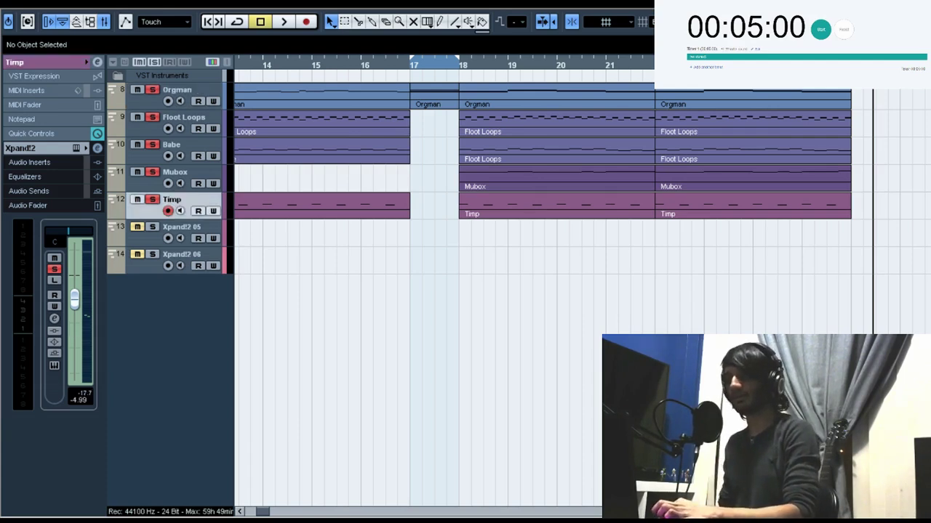
key("F11")
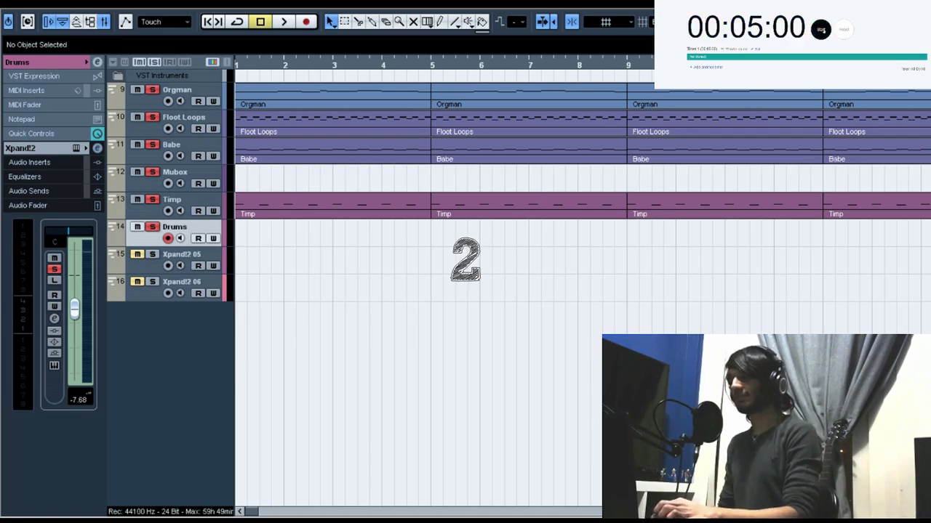
left_click(823, 30)
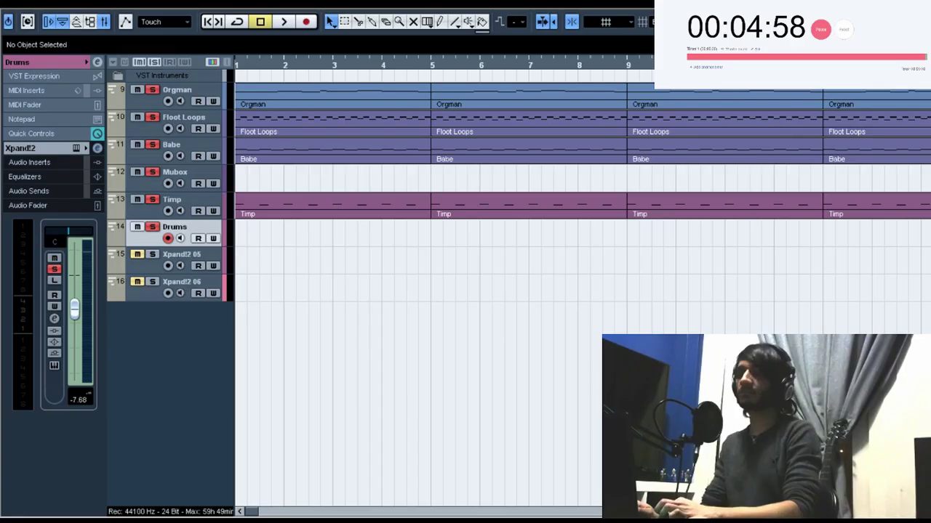
Step: Create an empty four-bar part at bar 1 on the Drums track and open its low notes for editing
left_click_drag(236, 60, 430, 60)
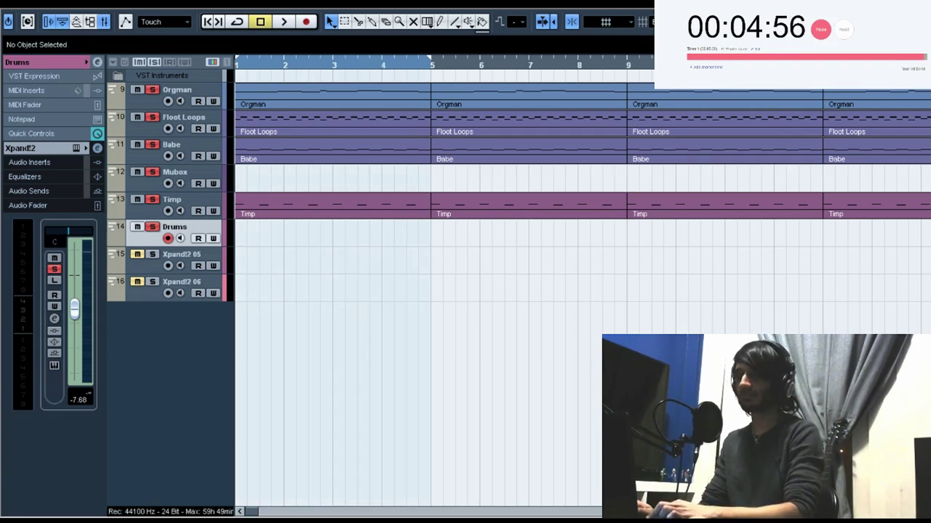
double_click(240, 234)
double_click(240, 234)
scroll(197, 342, "down", 4)
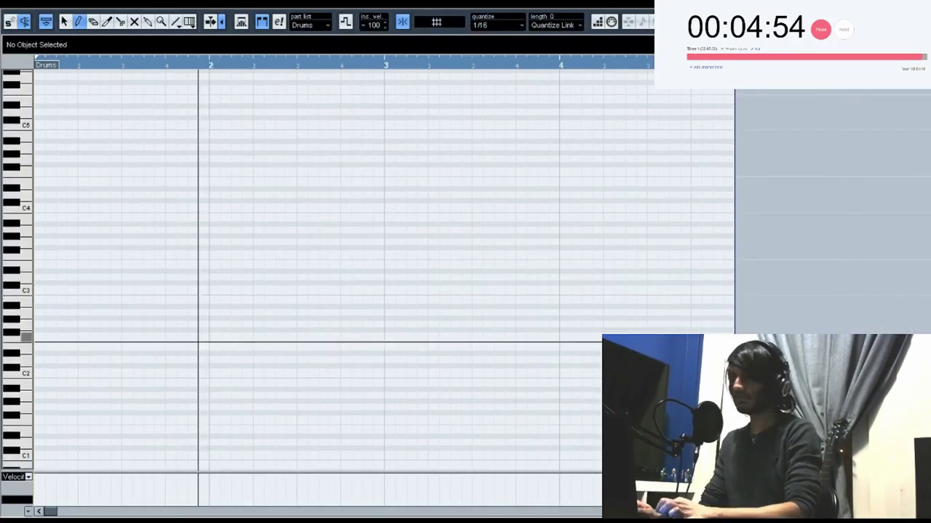
scroll(178, 429, "down", 3)
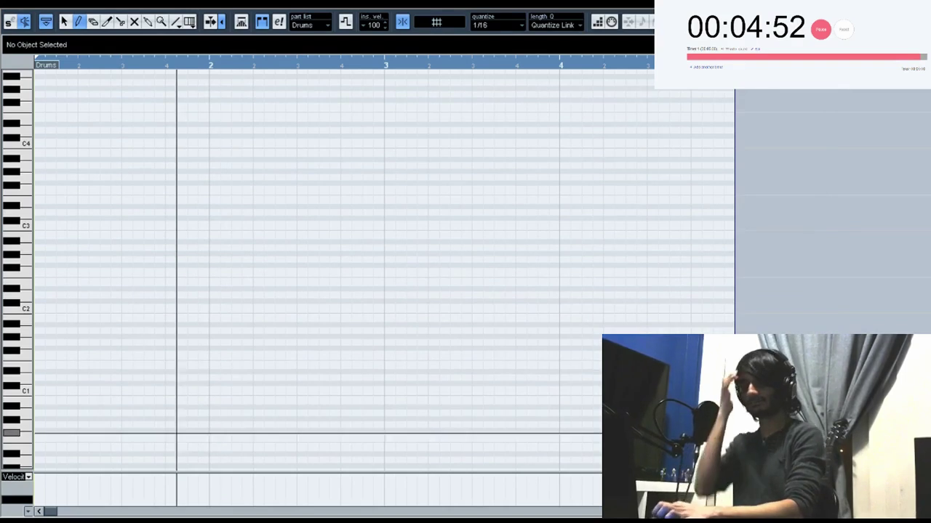
Step: Enter C1 hits on every beat and D1 hits on every off-beat over two bars, and duplicate the pattern to fill four bars
left_click(40, 391)
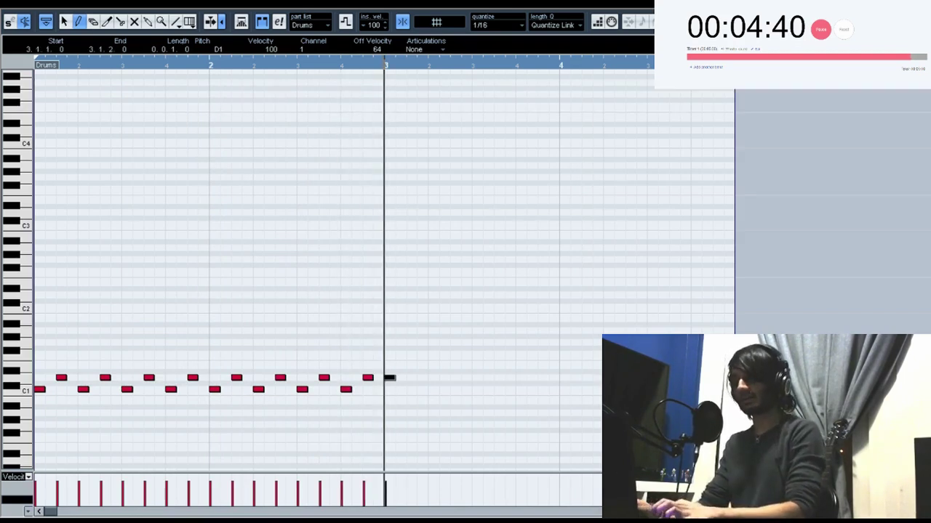
key("Delete")
key("ctrl+a")
key("ctrl+d")
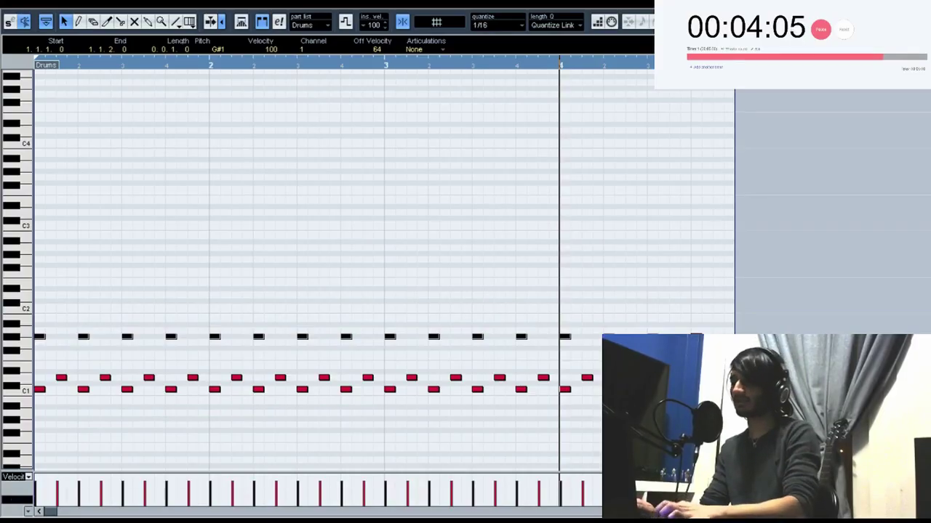
Step: Complete a steady eighth-note G#1 pattern by pasting the on-beat G#1 notes at 1.1.3 and adding a note at 4.4.3
key("period")
left_click(67, 65)
left_click(58, 64)
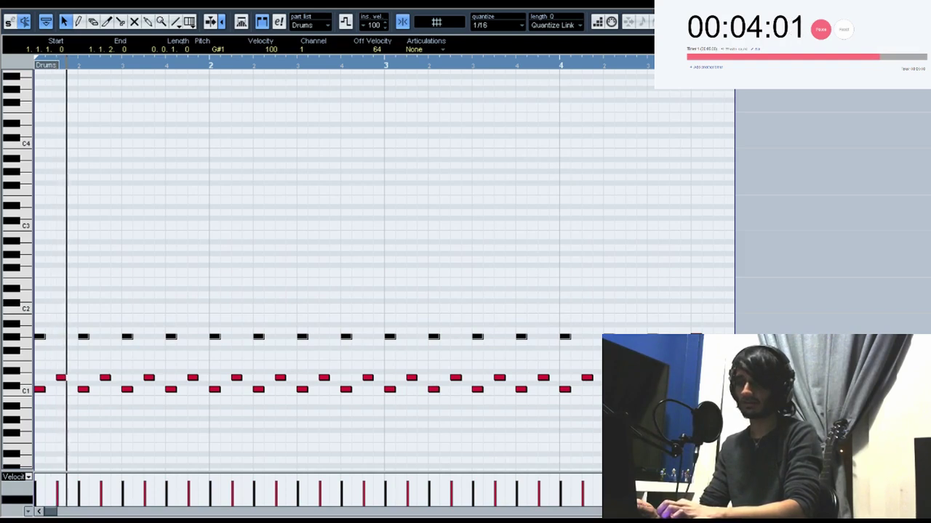
key("ctrl+v")
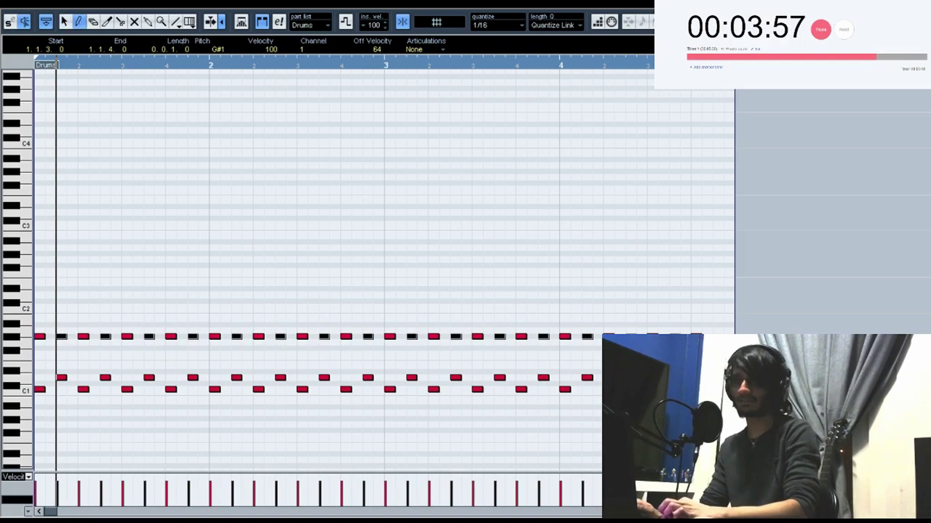
left_click(713, 338)
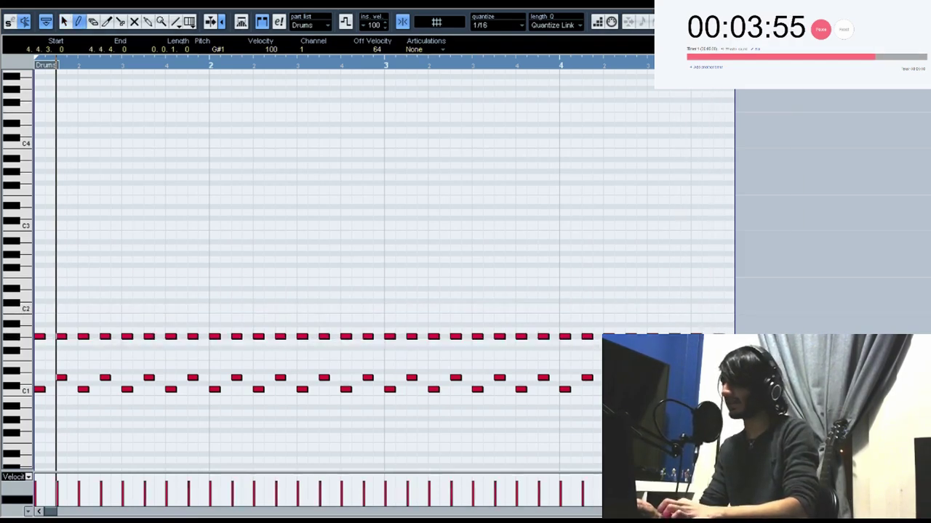
Step: Add extra C1 sixteenth-note hits around beats 2 and 4 of the drum pattern, and repeat the four-bar Drums part up to bar 17
key("Return")
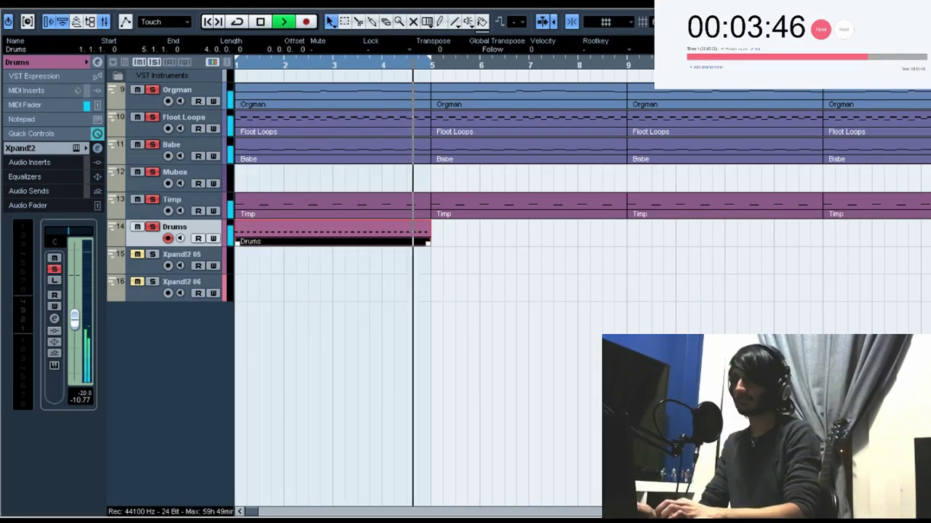
key("space")
key("Return")
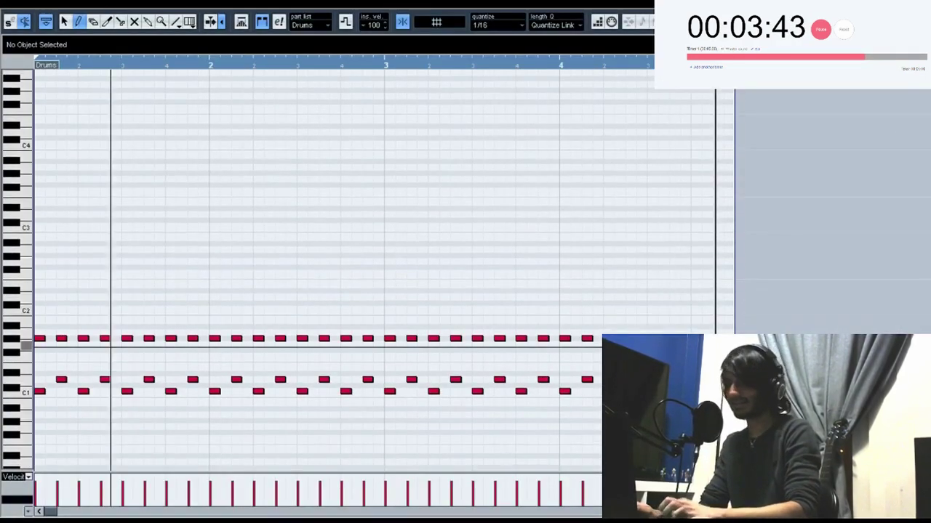
left_click(91, 396)
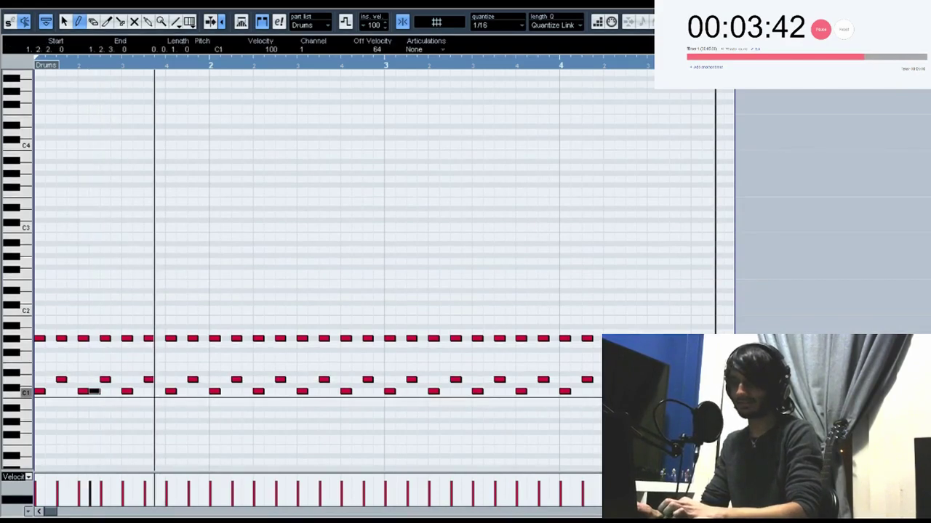
left_click(179, 396)
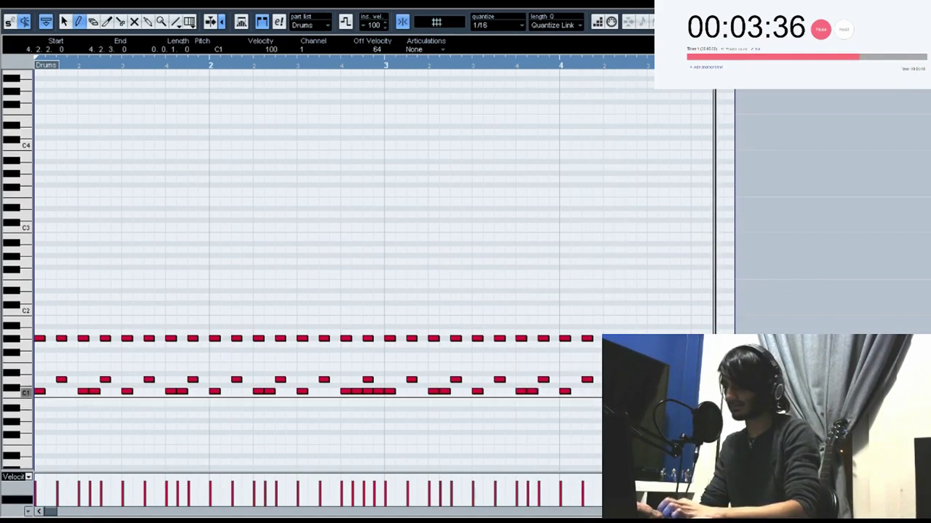
key("Return")
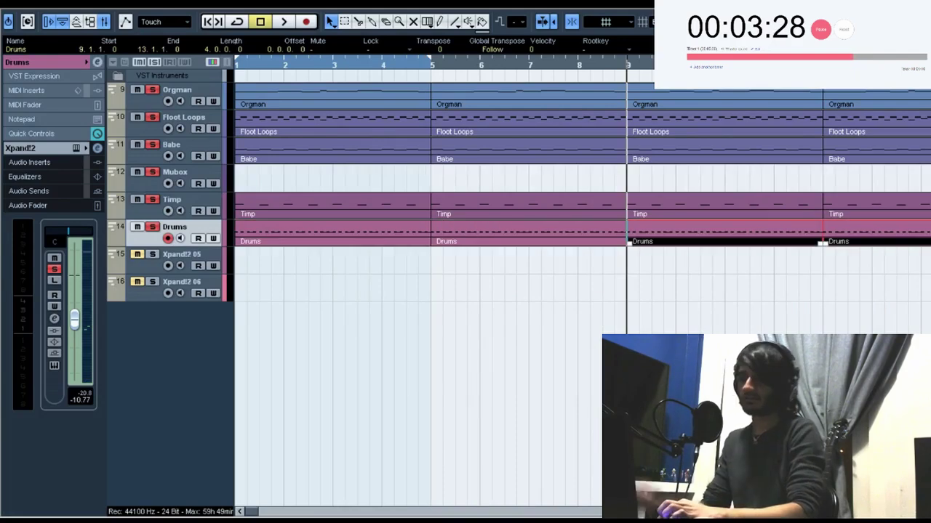
Step: Select the Orgman track and open its part at bar 5 for note editing
key("Up")
key("Up")
key("Up")
key("Up")
key("Up")
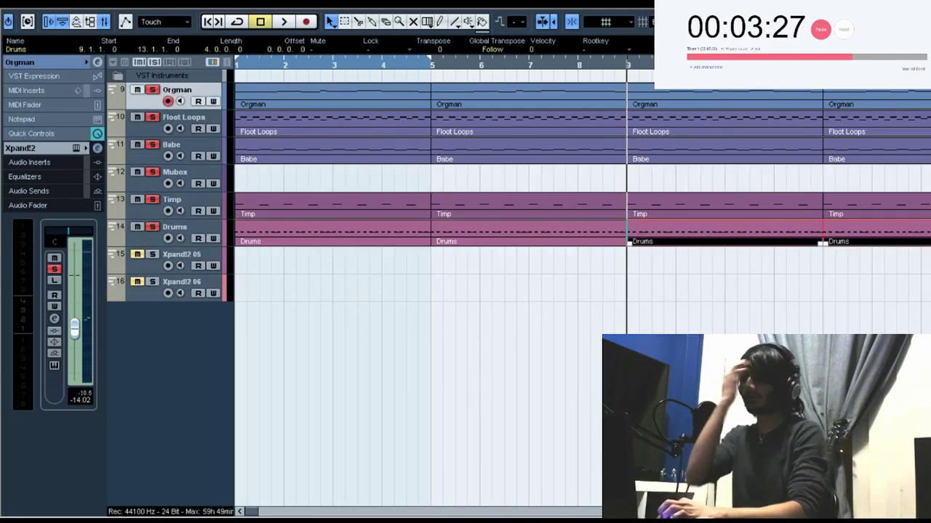
left_click(432, 65)
double_click(461, 100)
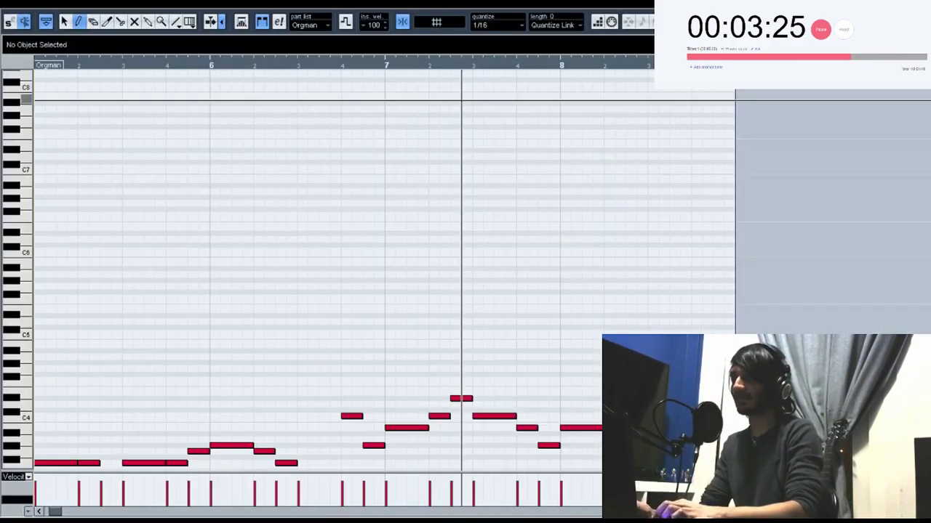
Step: Rewrite the Orgman melody from 6.4.1 to the end of the part, finishing with a two-beat G#3 at 8.3.1
scroll(648, 189, "down", 5)
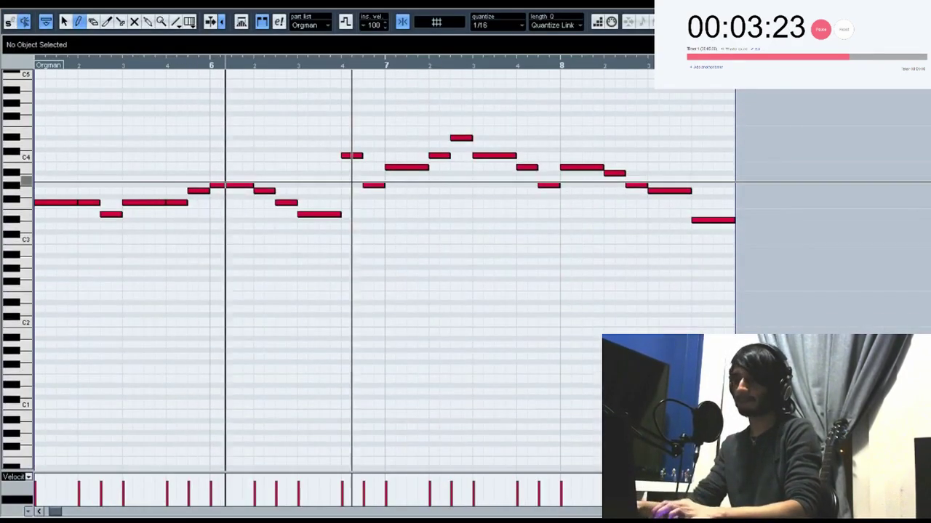
key("space")
left_click(374, 185)
key("Delete")
key("Delete")
key("Delete")
key("Delete")
key("Delete")
key("Delete")
key("Delete")
key("Delete")
key("Delete")
key("Delete")
key("Delete")
key("Delete")
left_click_drag(365, 146, 559, 137)
key("space")
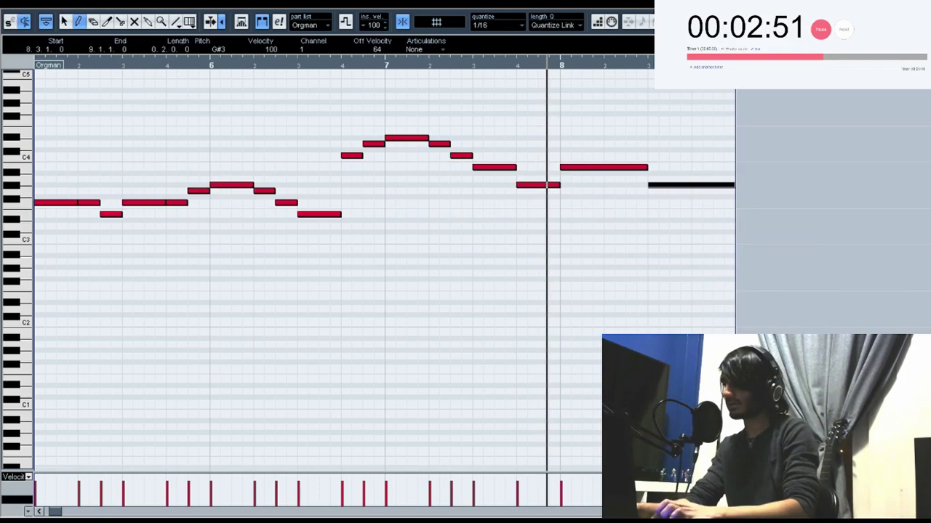
Step: Replace the Orgman part at bar 13 with a copy of the revised part from bar 5
key("Return")
key("Right")
key("Right")
key("Delete")
key("Left")
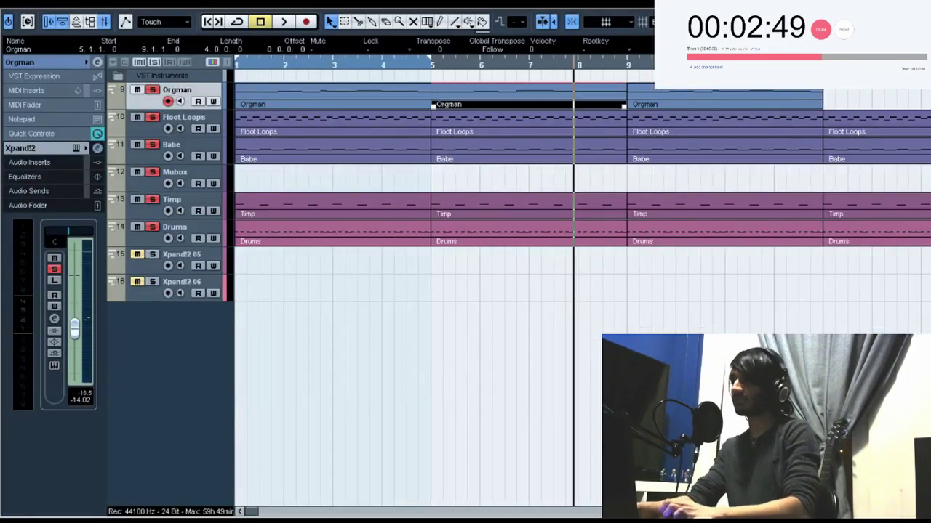
key("ctrl+v")
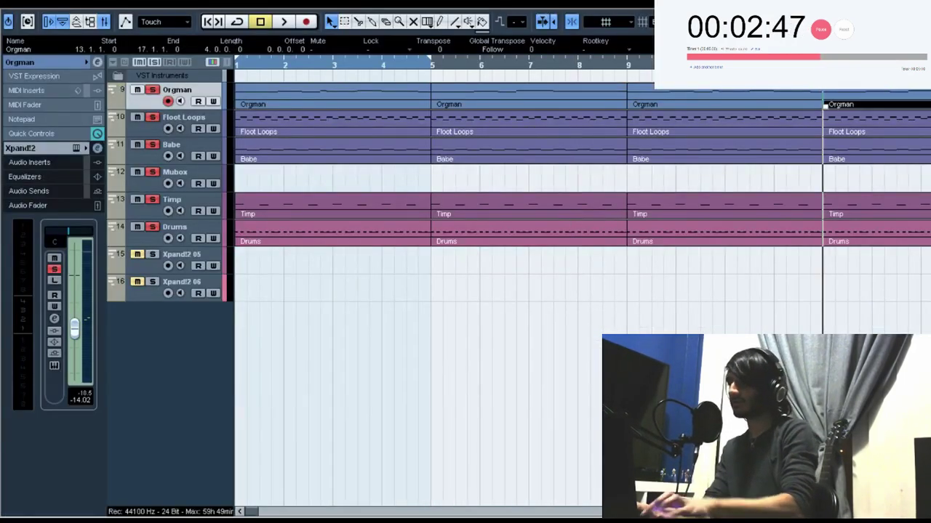
Step: Create a one-bar Drums part with a fill at bar 17, and continue the four-bar drum pattern at bars 18 and 22
left_click(466, 327)
scroll(465, 327, "right", 6)
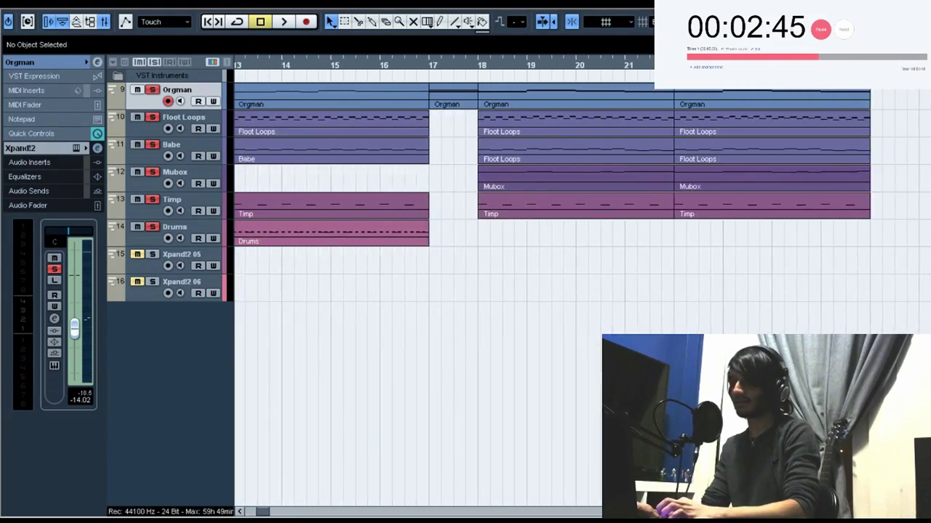
double_click(453, 232)
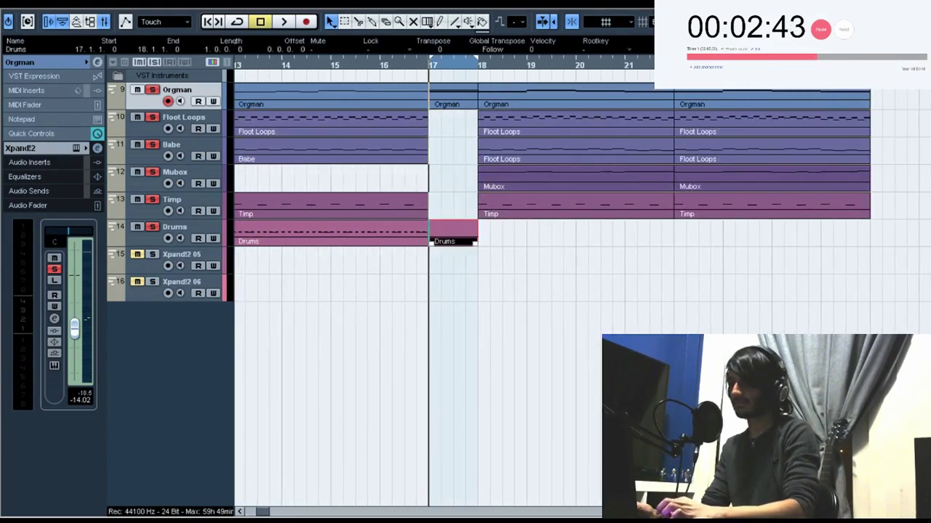
double_click(452, 233)
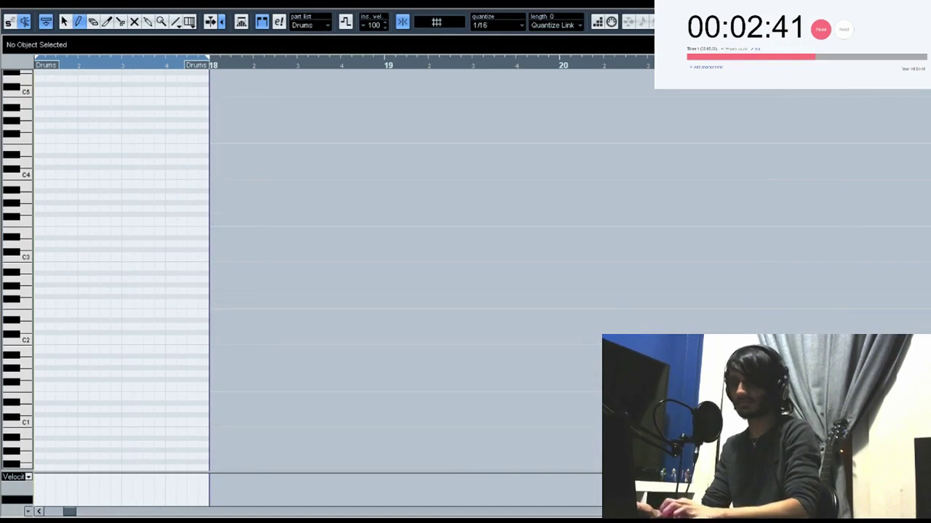
left_click(39, 422)
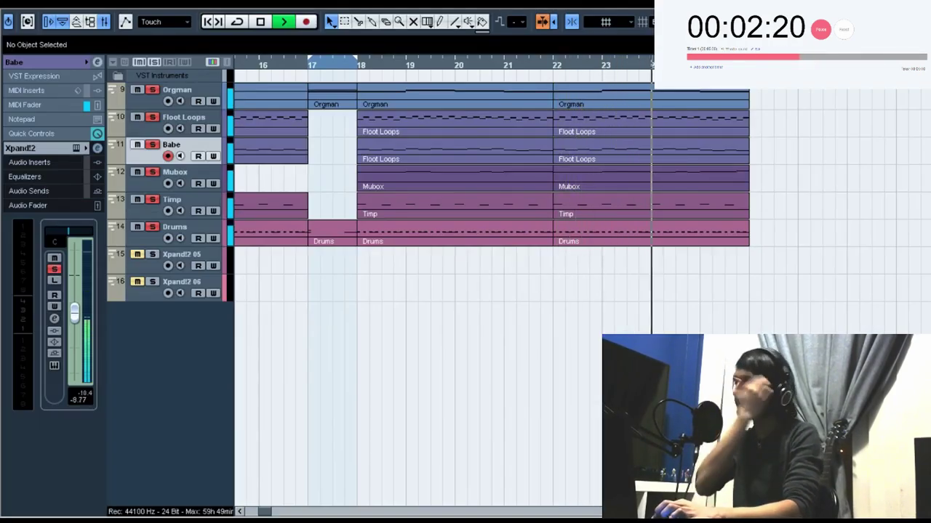
Step: Raise the G#1 eighth-note row in the Drums parts from bar 18 to A#1, and play the section from bar 18
left_click_drag(501, 237, 493, 237)
double_click(493, 237)
scroll(480, 271, "down", 5)
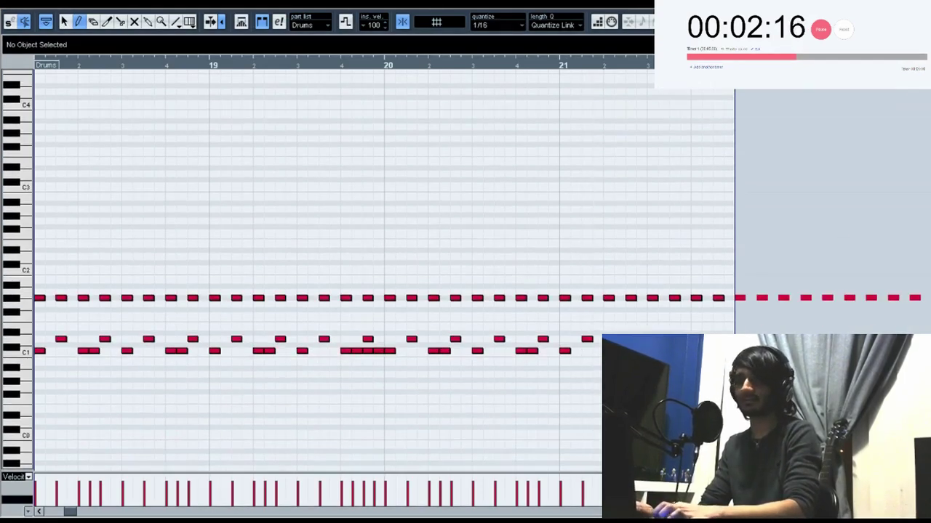
left_click_drag(39, 282, 930, 319)
key("Up")
key("Up")
key("Up")
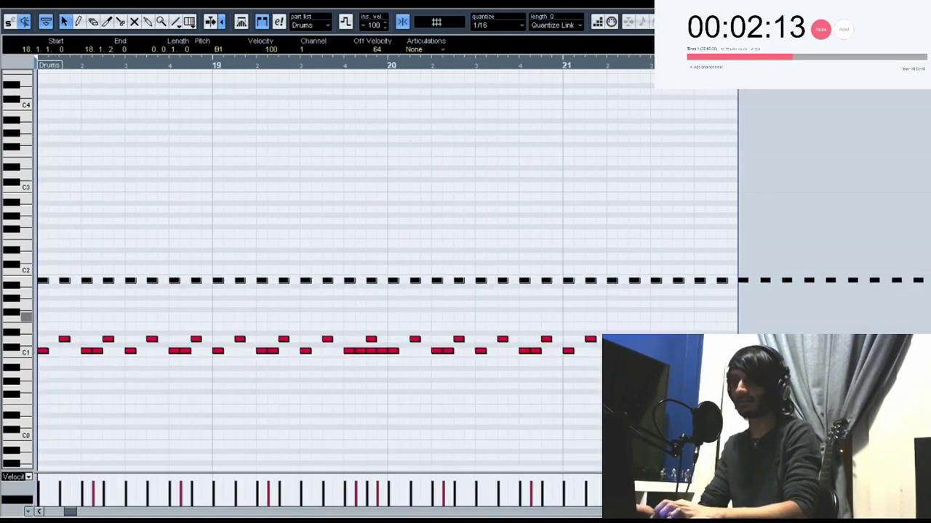
key("Down")
key("ctrl+e")
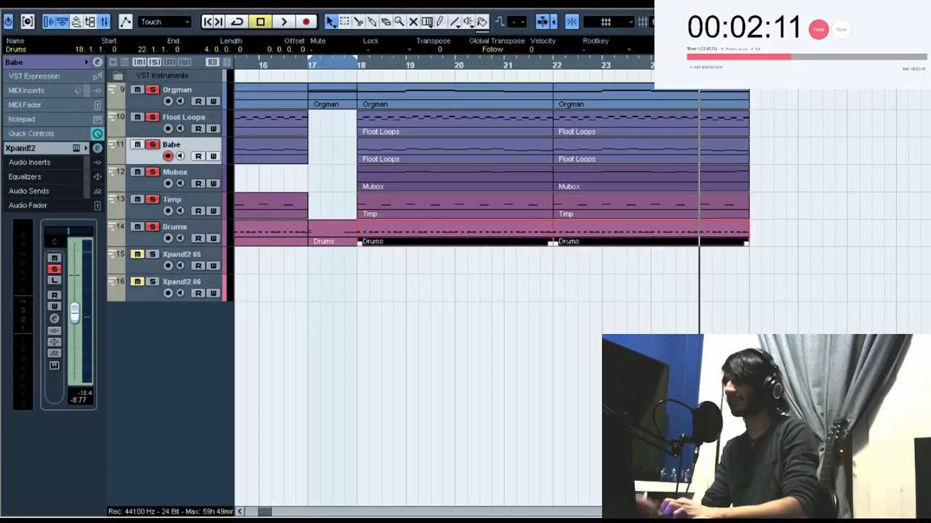
key("space")
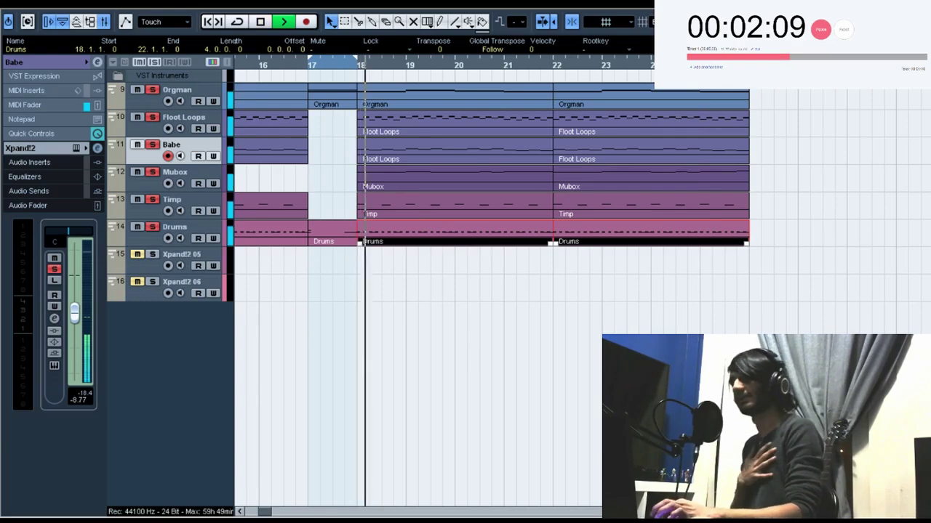
key("space")
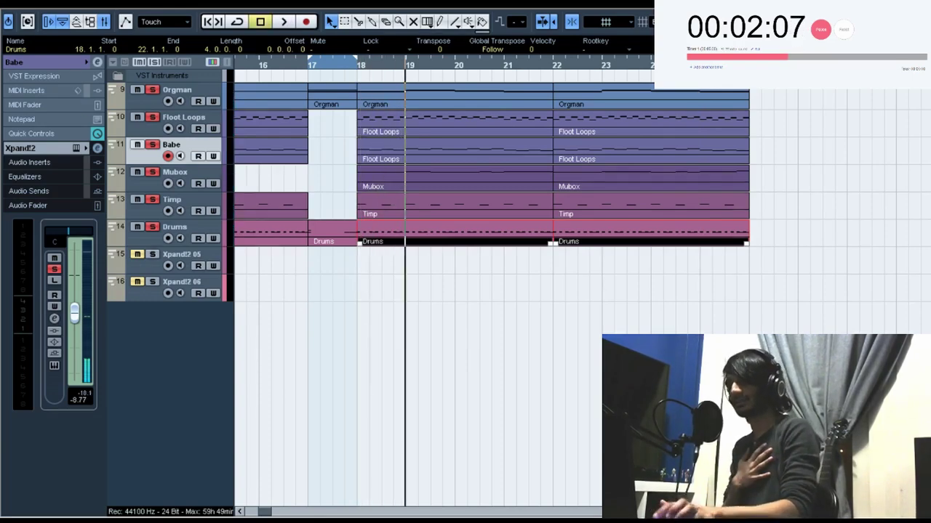
key("KP_0")
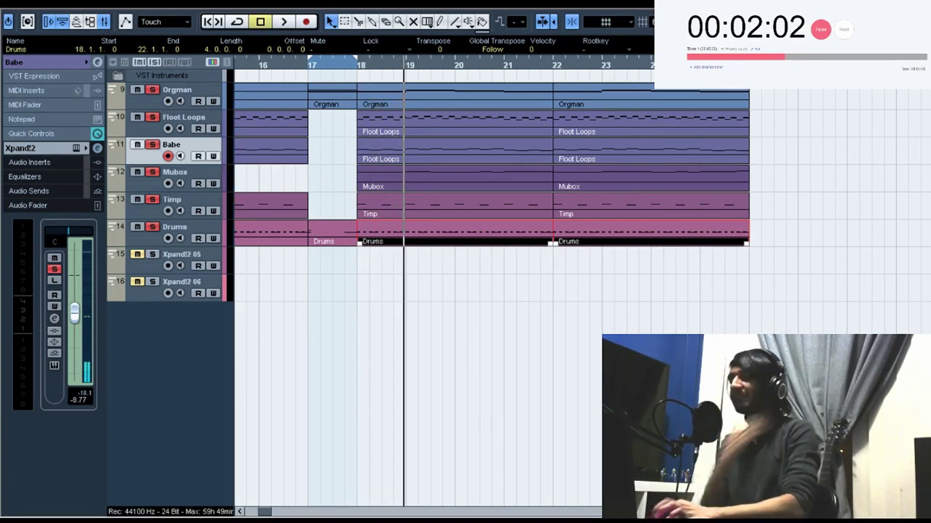
Step: Duplicate all parts of the second section, bars 18 to 25 on the Orgman through Drums tracks, to start again at bar 26
left_click_drag(684, 288, 430, 86)
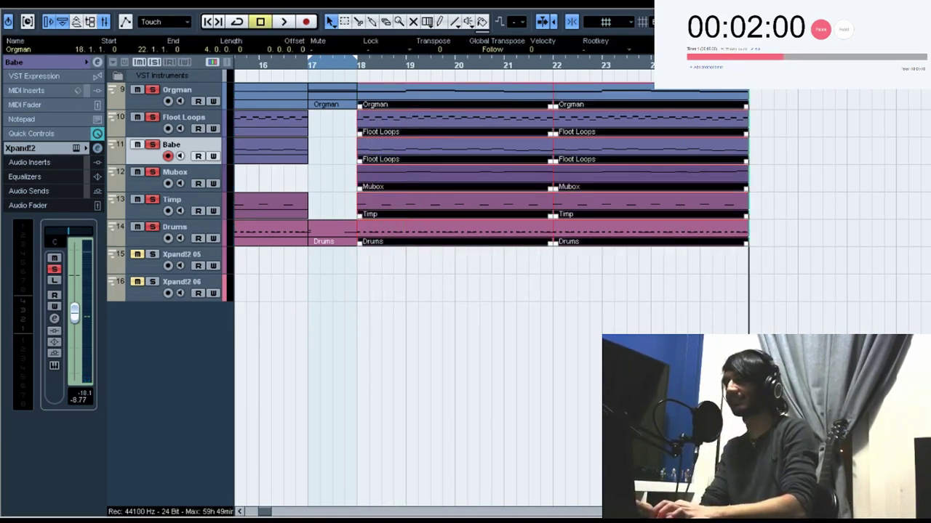
key("ctrl+c")
key("ctrl+d")
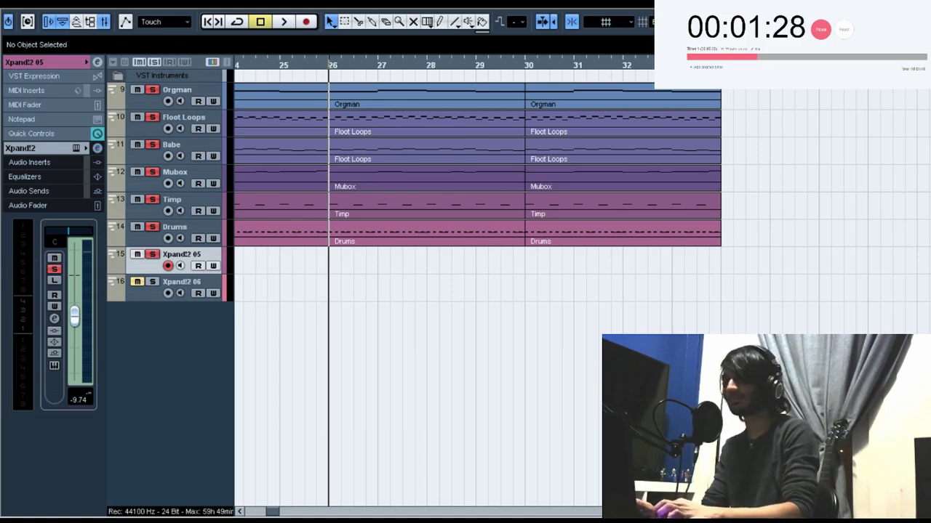
scroll(418, 218, "left", 6)
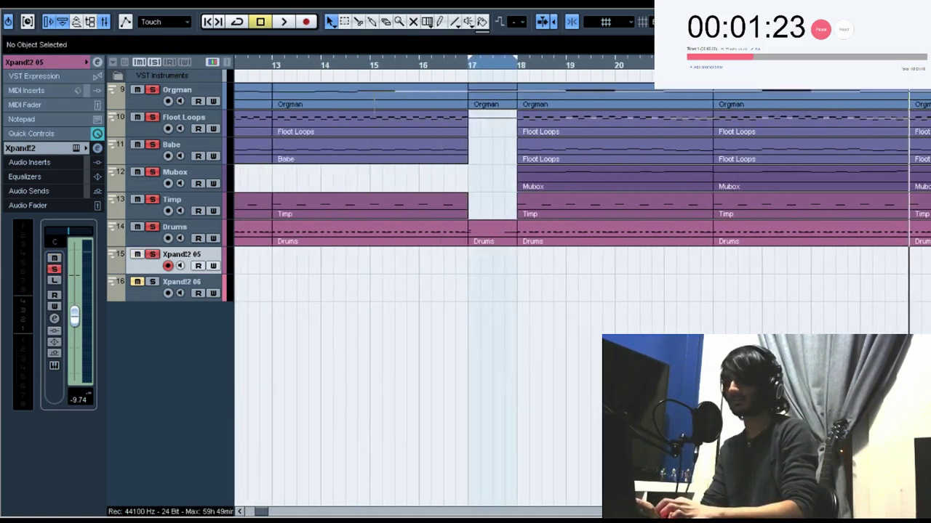
key("ctrl+z")
key("l")
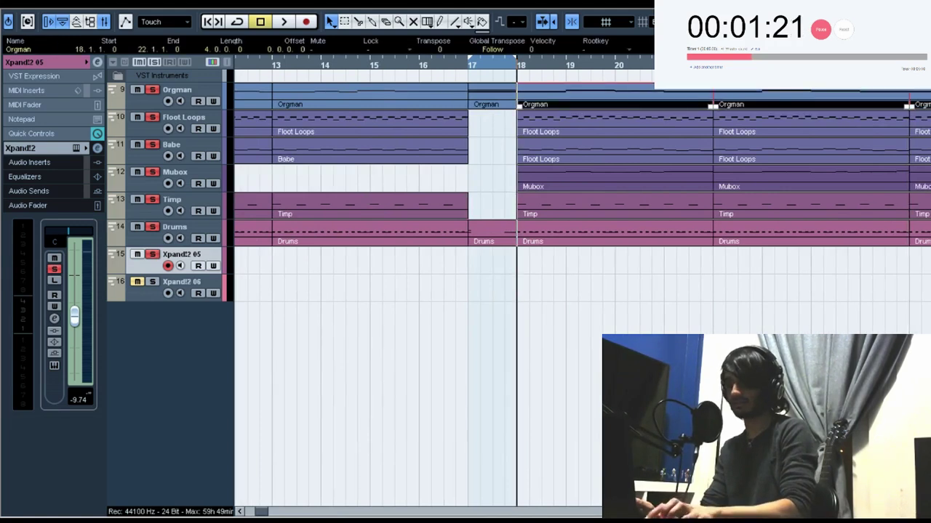
key("ctrl+v")
key("ctrl+z")
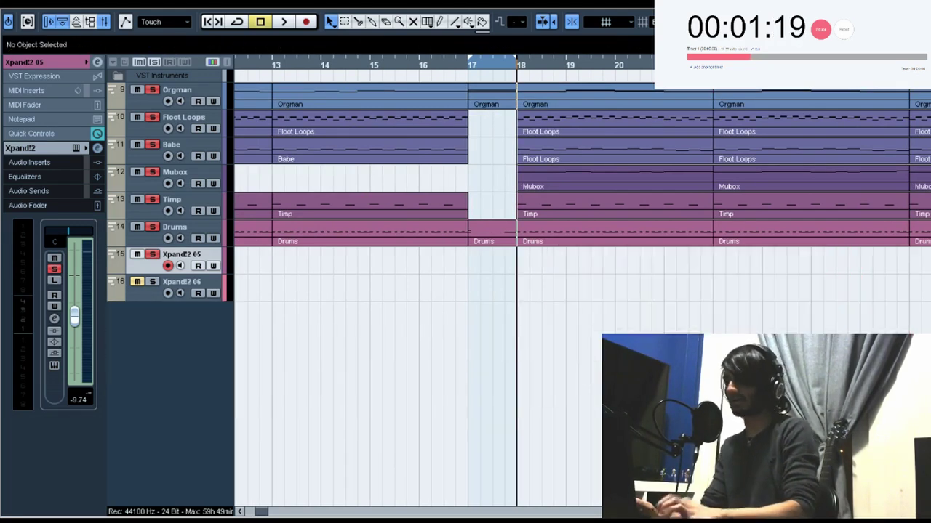
Step: Copy the Orgman parts at bars 18 and 22 to the Xpand!2 05 track, and the Babe track's parts there to Xpand!2 06
left_click_drag(566, 75, 736, 100)
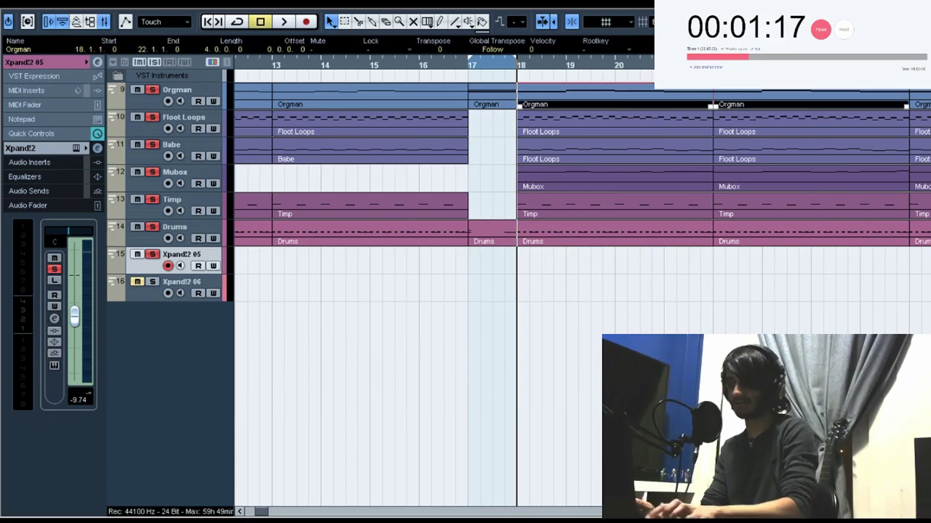
key("ctrl+c")
key("ctrl+v")
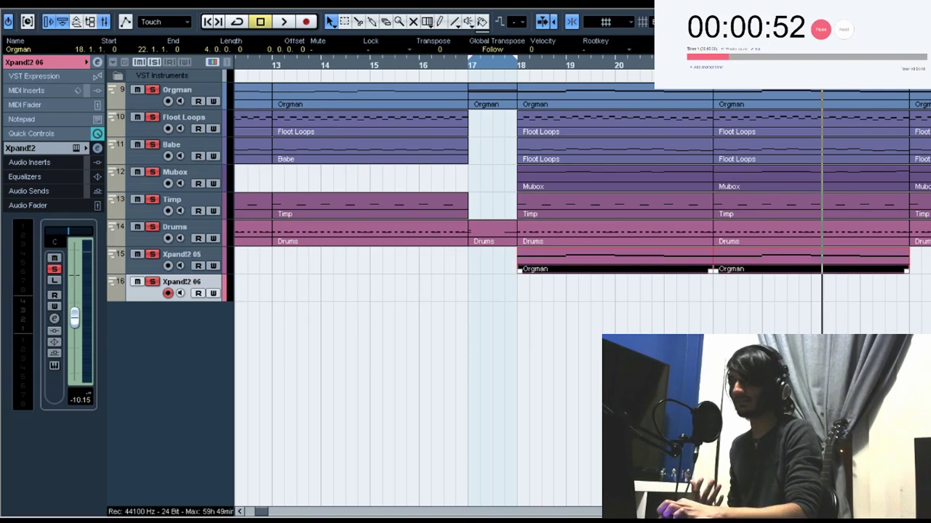
left_click(499, 145)
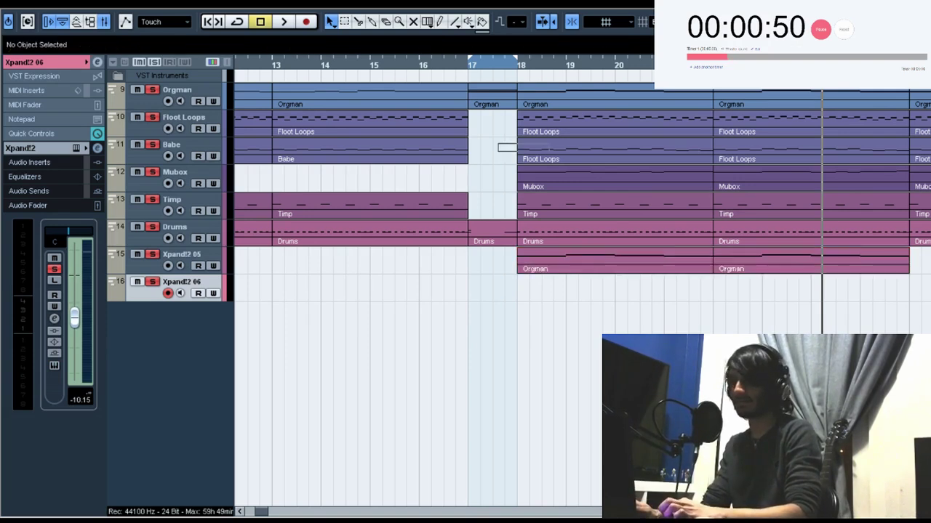
left_click_drag(729, 147, 730, 148)
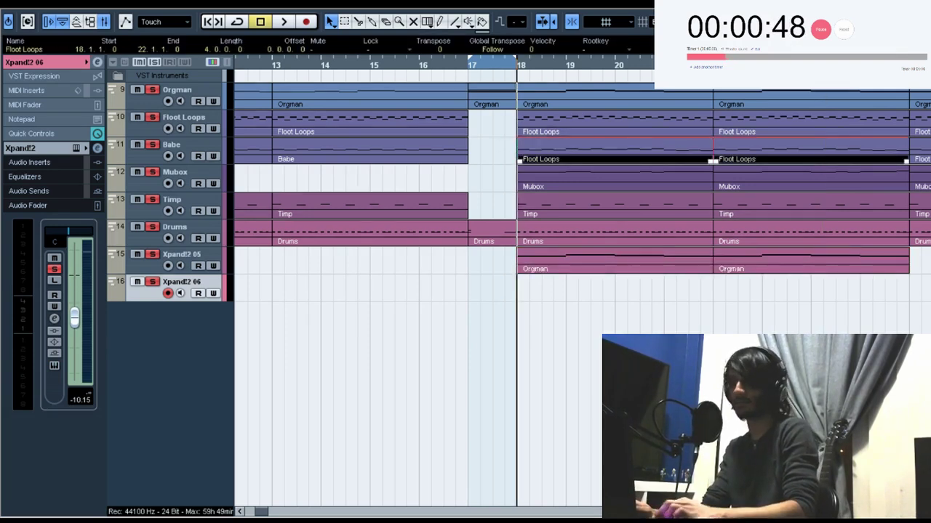
key("ctrl+v")
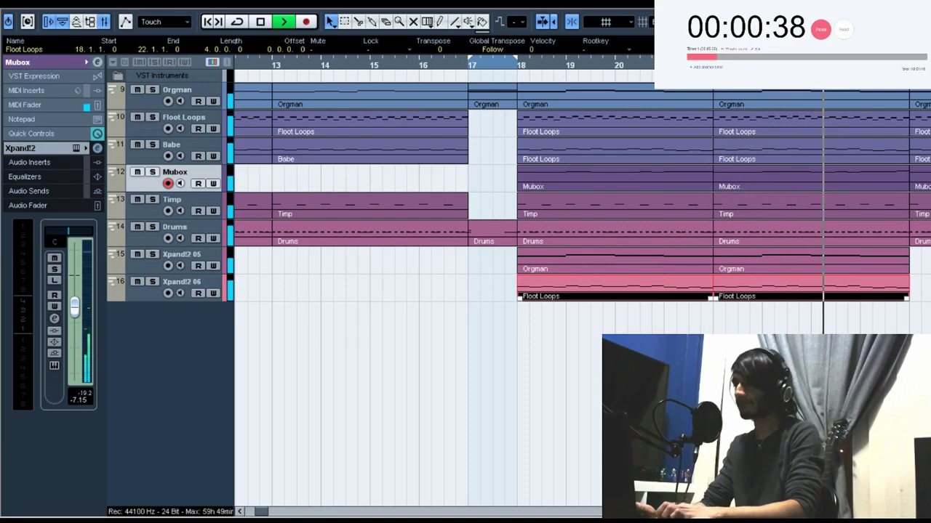
Step: Duplicate the Xpand!2 05 and Xpand!2 06 parts of bars 18 to 25 so they repeat from bar 26
left_click_drag(654, 346, 412, 366)
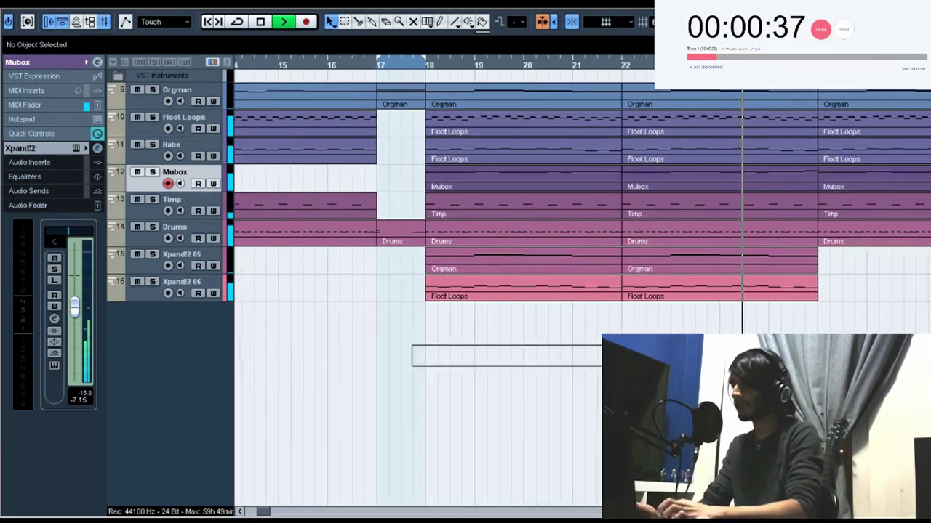
left_click_drag(733, 320, 685, 331)
left_click_drag(497, 331, 494, 332)
key("space")
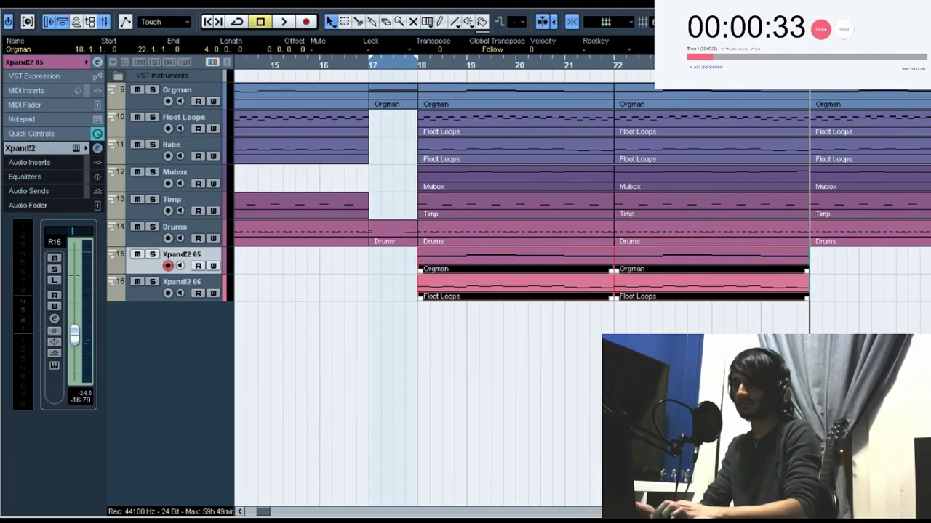
key("ctrl+d")
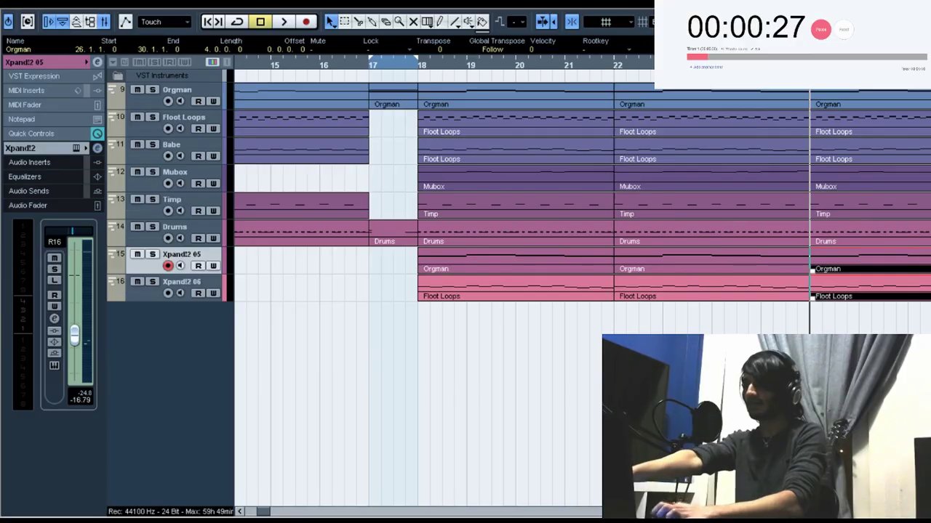
Step: Try copying the Babe track's parts at bars 26 and 30 onto the Orgman track, starting at bar 26
left_click(865, 150)
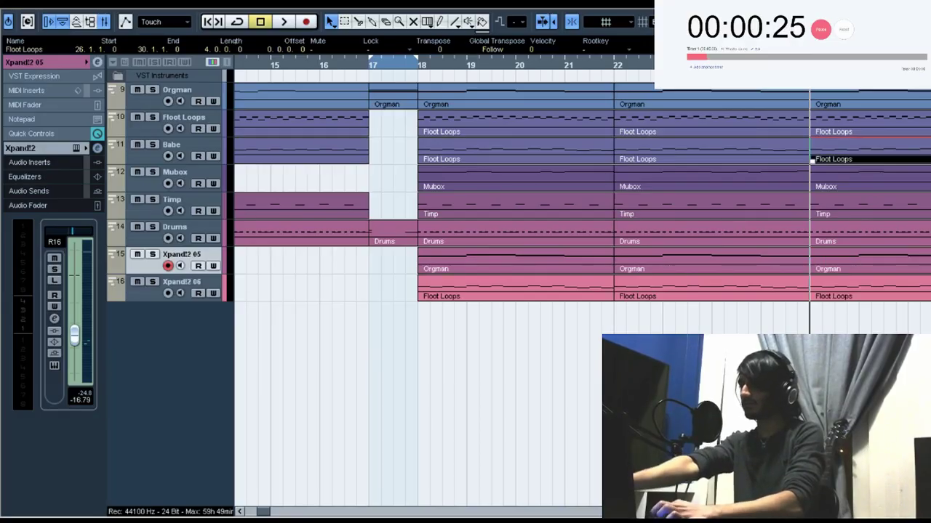
left_click(727, 320)
scroll(727, 320, "right", 4)
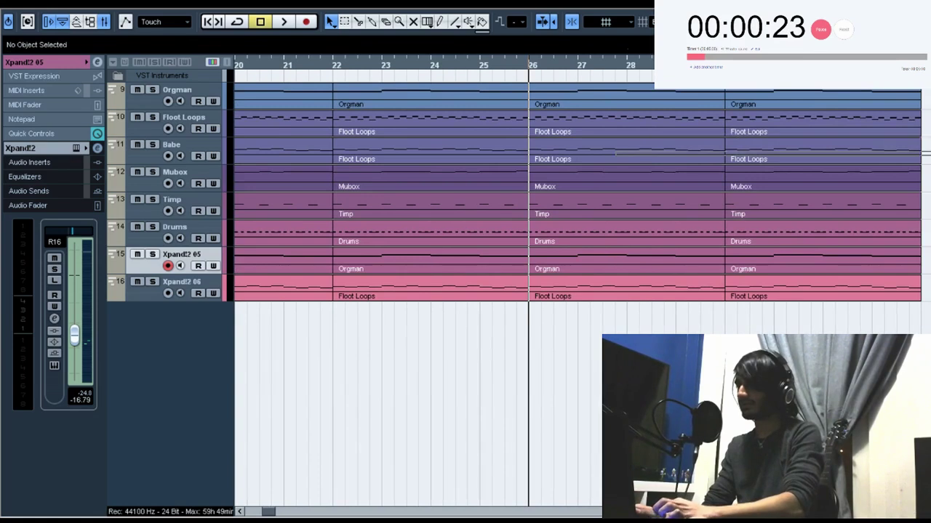
left_click_drag(930, 151, 616, 155)
left_click(182, 90)
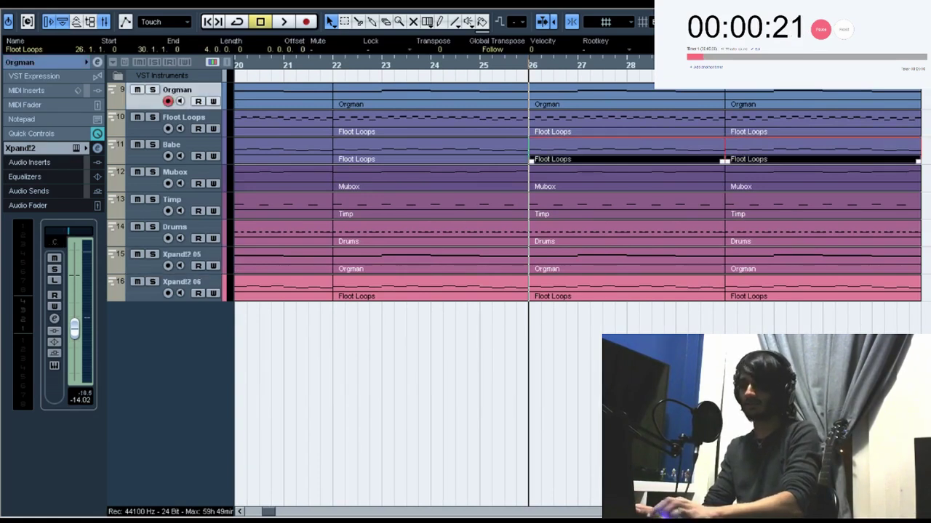
key("ctrl+v")
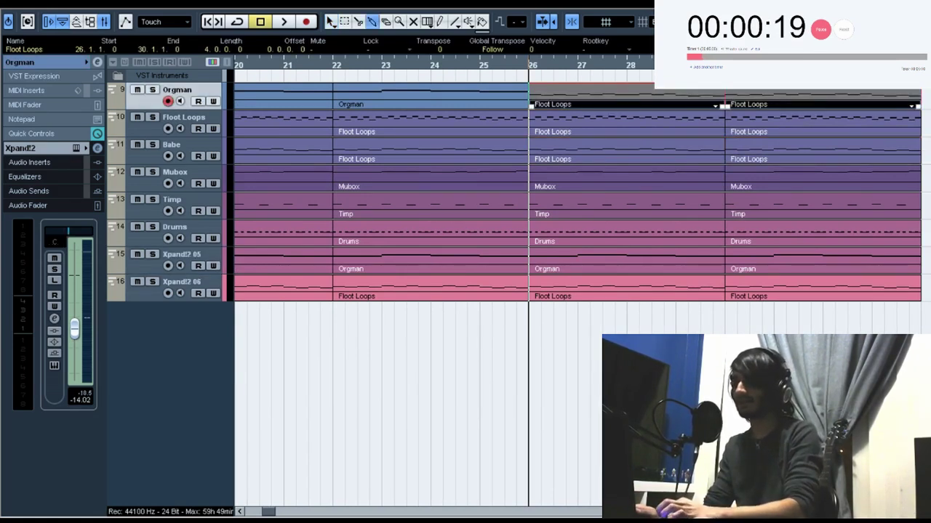
Step: Glue the two copied Babe parts on the Orgman track, audition the result from bar 26, and undo the gluing and copying
left_click(627, 97)
double_click(627, 99)
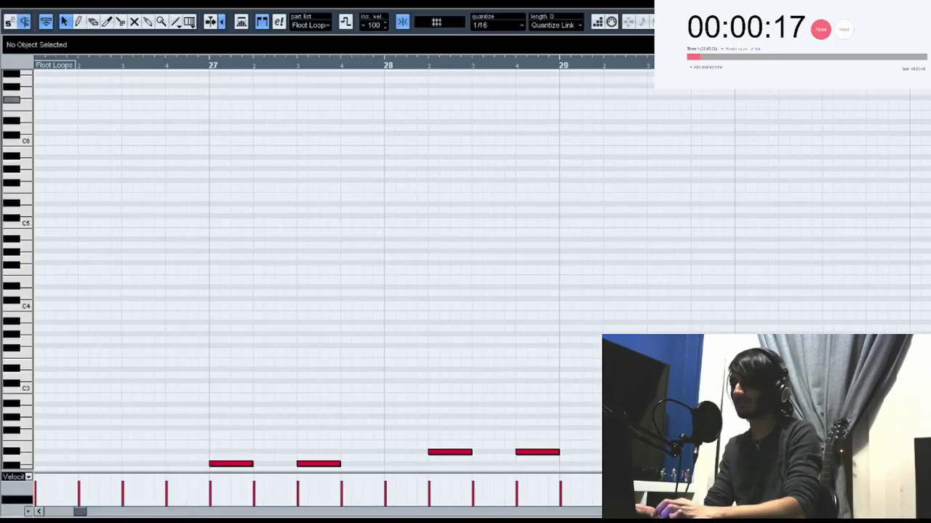
scroll(466, 269, "down", 13)
scroll(465, 269, "up", 4)
key("space")
key("Escape")
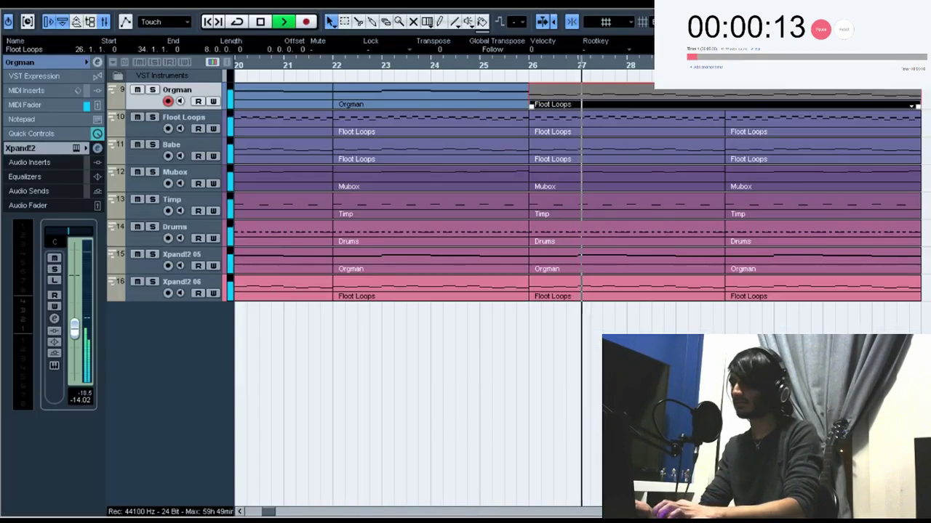
key("ctrl+z")
key("space")
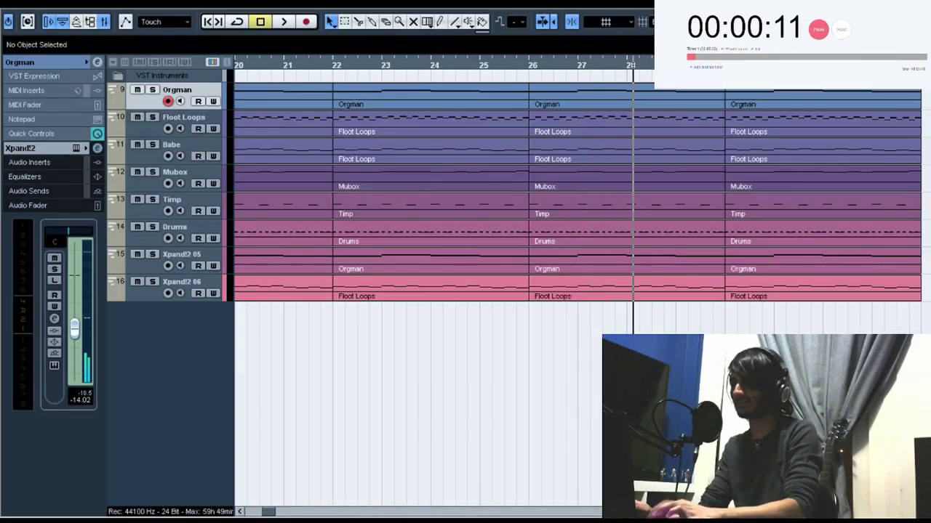
Step: Copy the Mubox parts at bars 26 and 30 onto the Orgman track from bar 26, glue them into one part and play it
left_click_drag(652, 154, 644, 154)
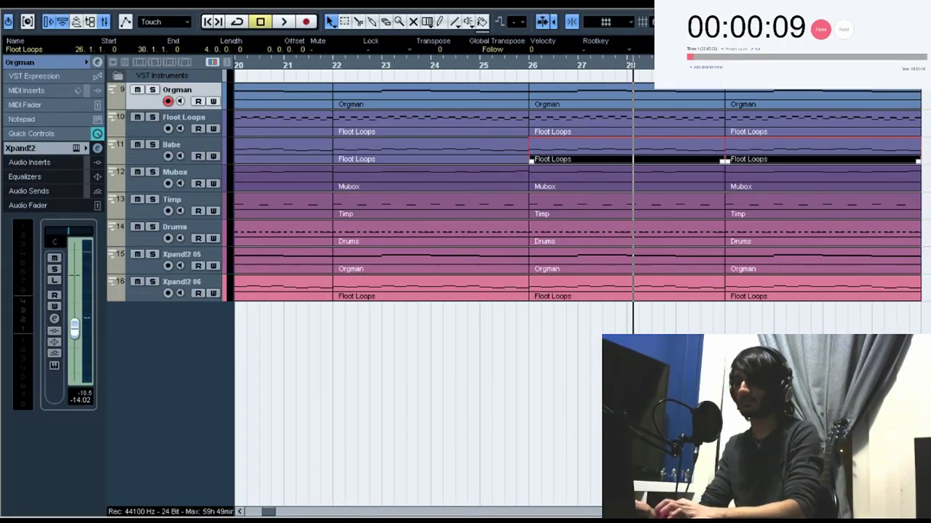
left_click_drag(928, 175, 716, 183)
key("ctrl+z")
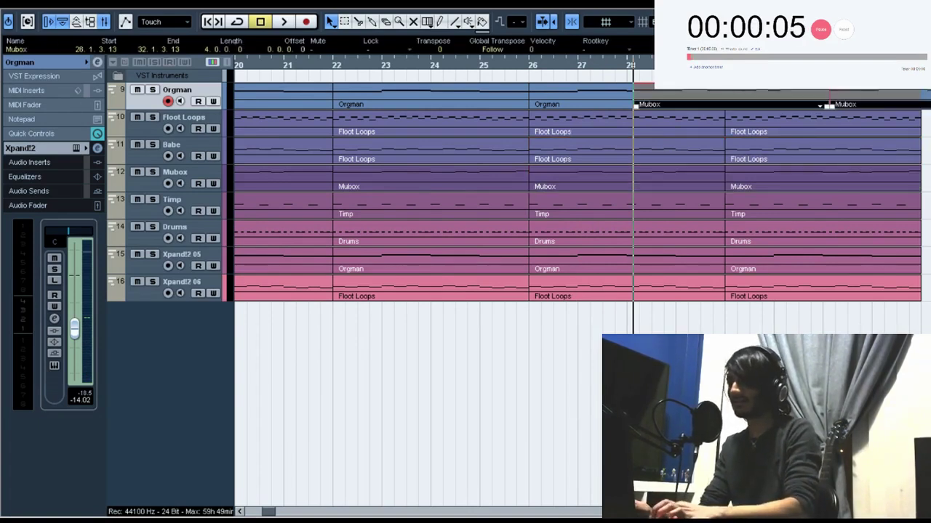
key("ctrl+z")
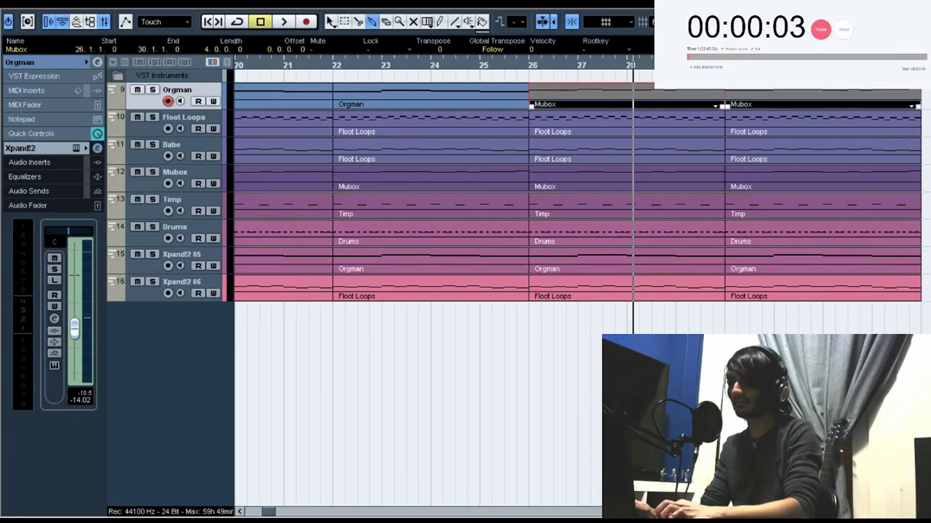
key("ctrl+z")
key("space")
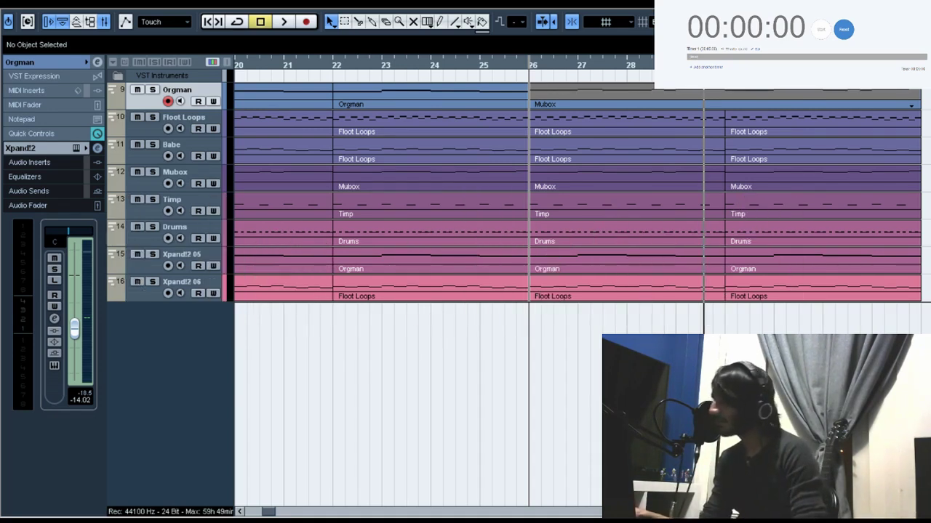
Step: Play the whole piece from bar 1, viewing the Drums, Floot Loops, Orgman and Mubox channels during playback
key("period")
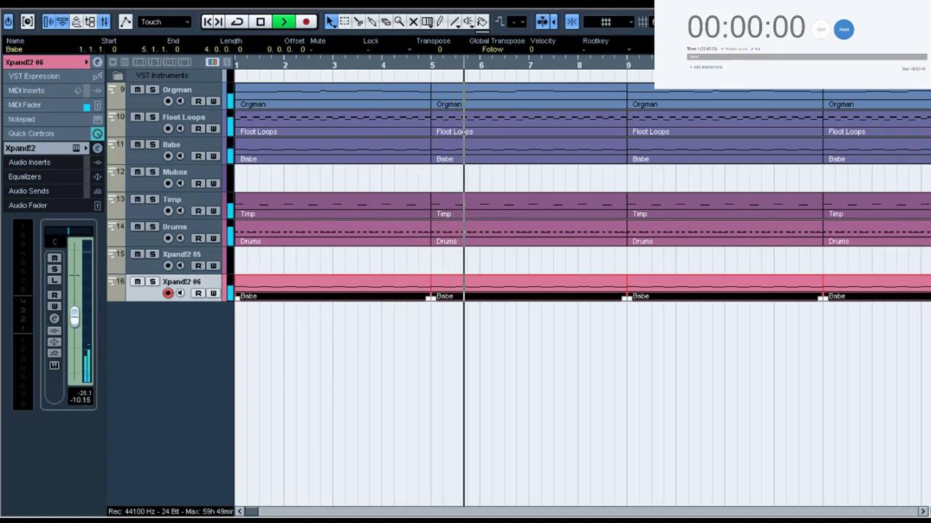
left_click(174, 228)
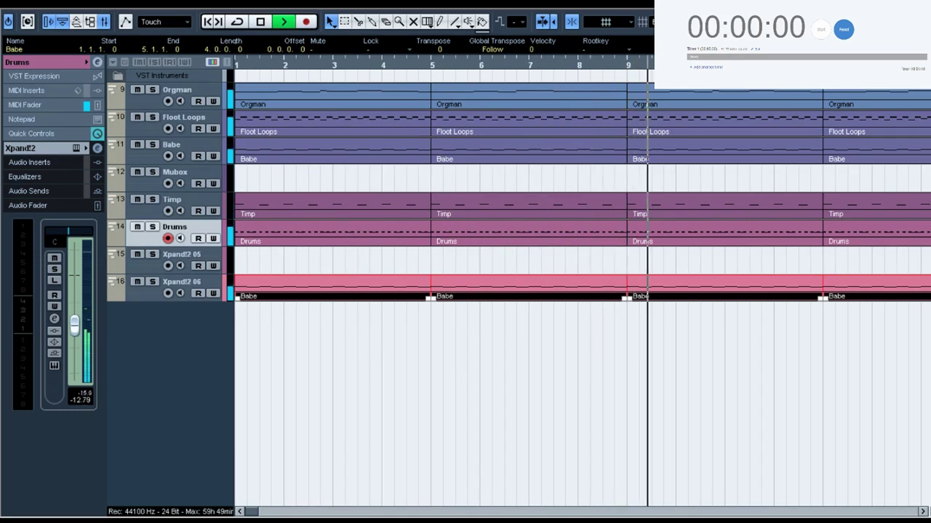
left_click(184, 117)
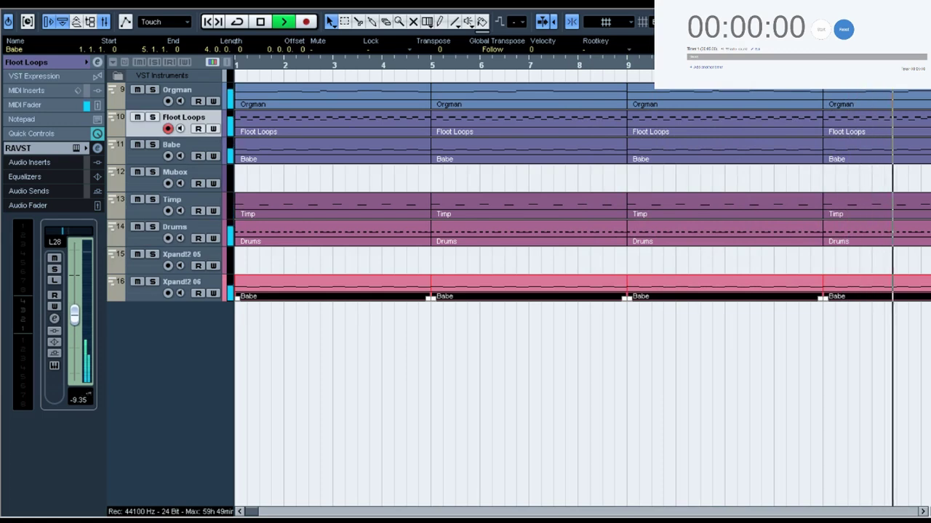
left_click(178, 90)
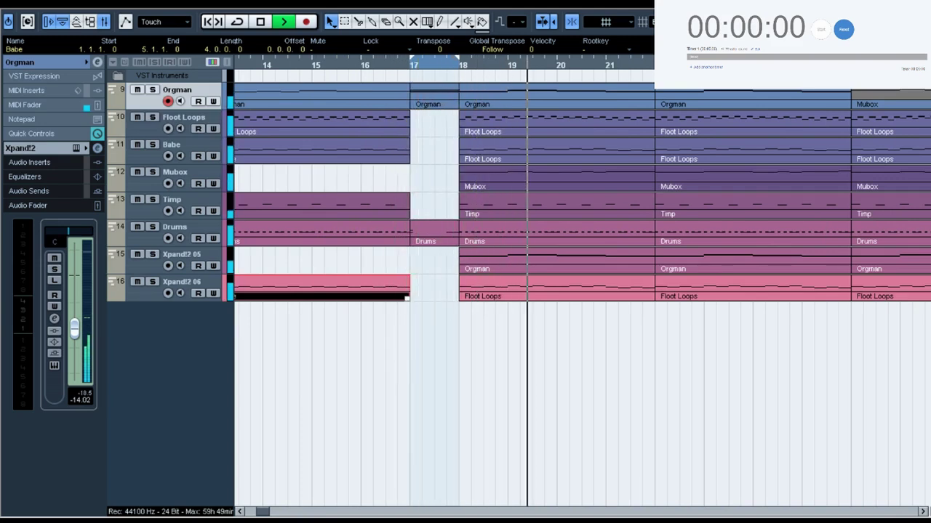
left_click(175, 173)
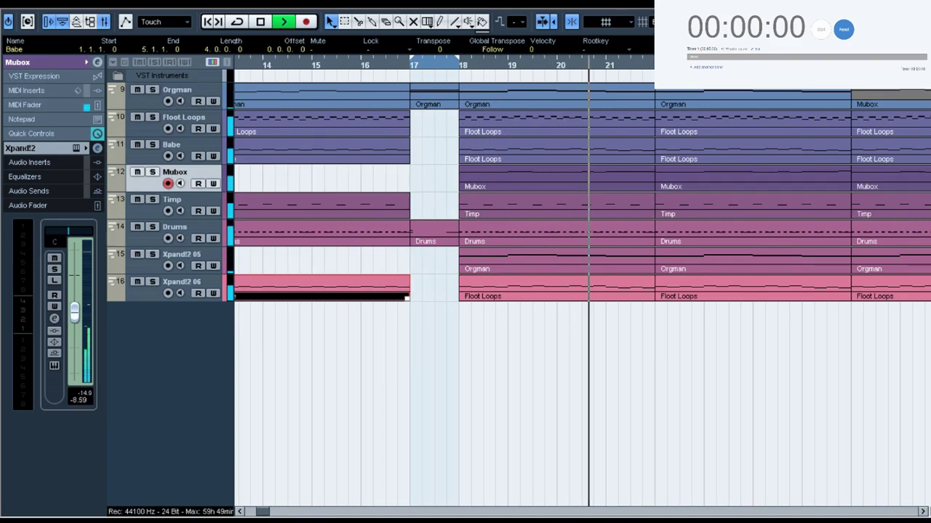